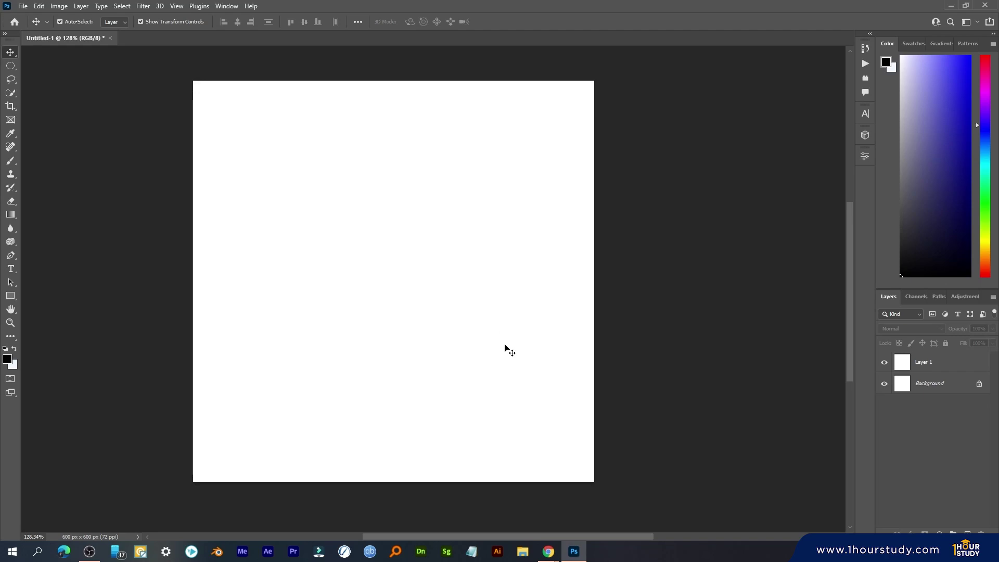
- Switch to Chrome, open daraz.com.bd and browse the grocery item listings for product images
mouse_move(549, 552)
left_click(522, 505)
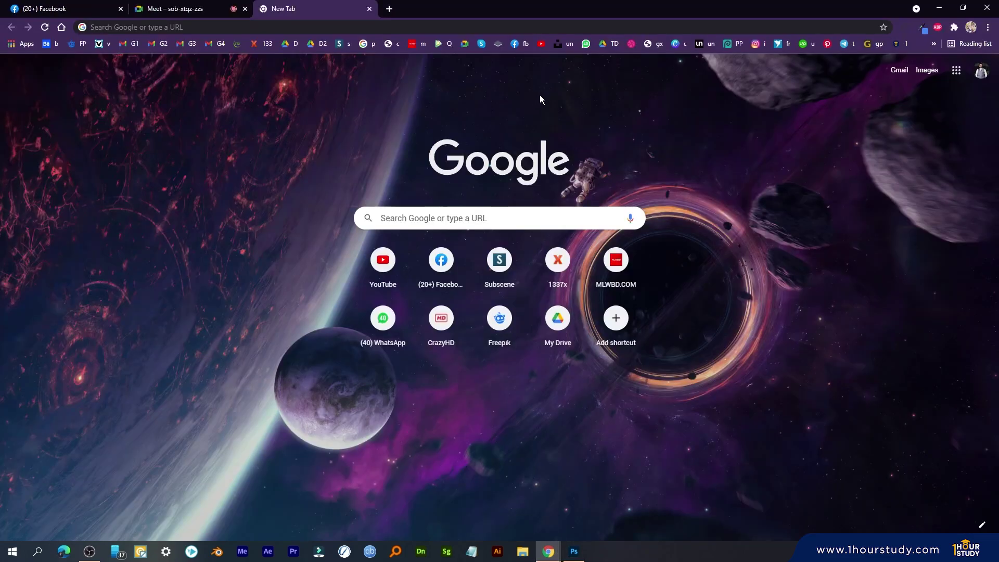
left_click(308, 26)
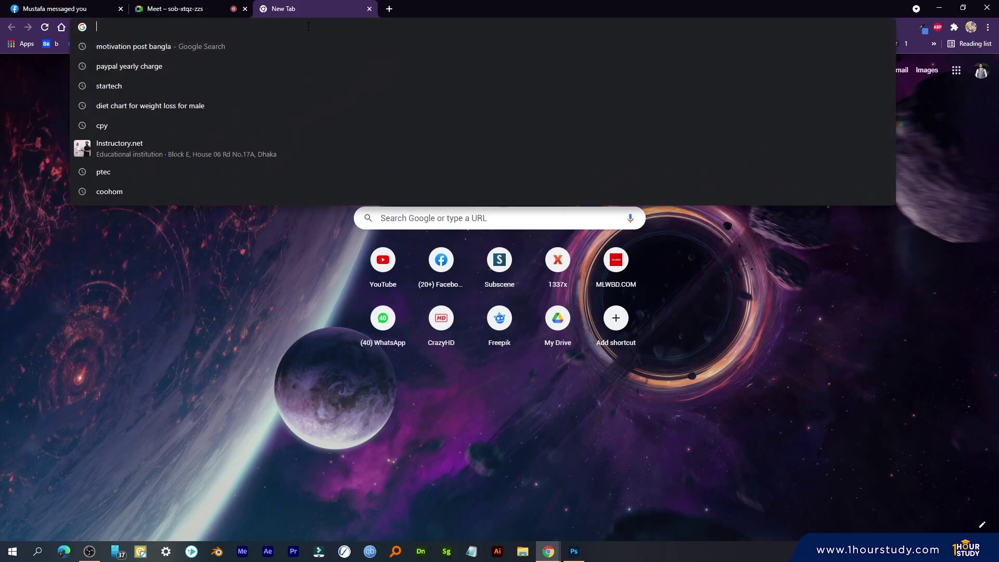
type("daraz.com.bd")
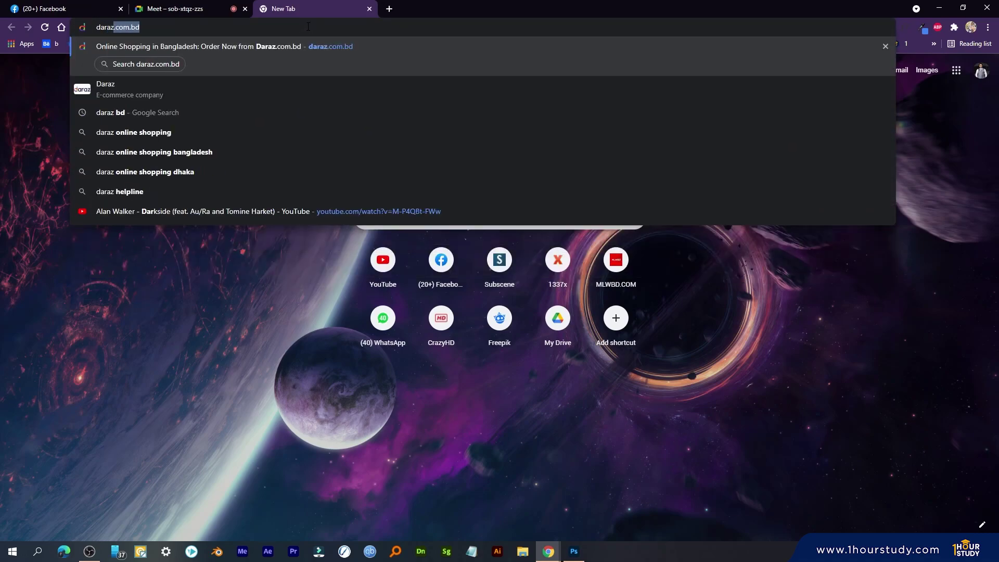
key("Return")
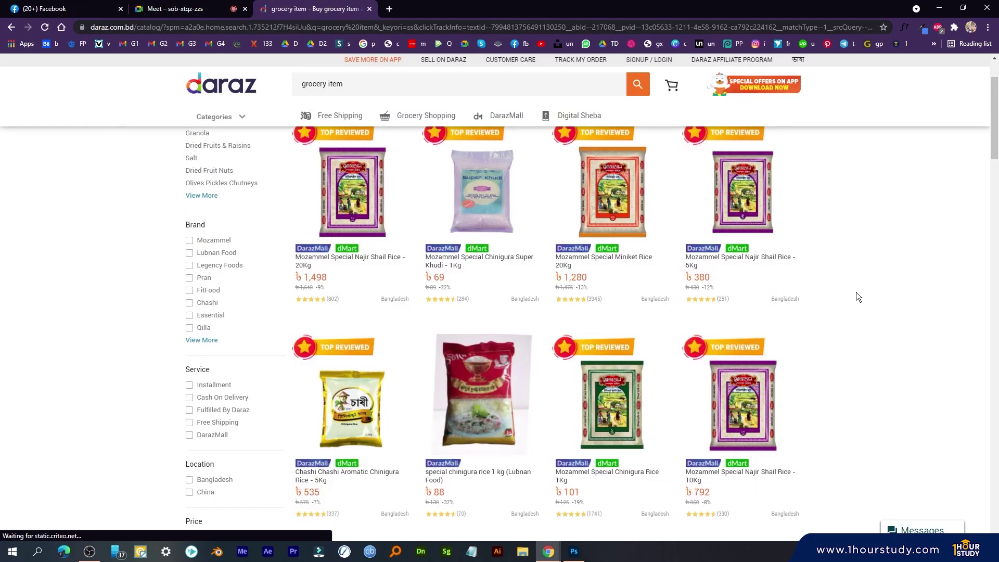
middle_click(413, 390)
scroll(786, 374, "down", 5)
scroll(842, 364, "down", 3)
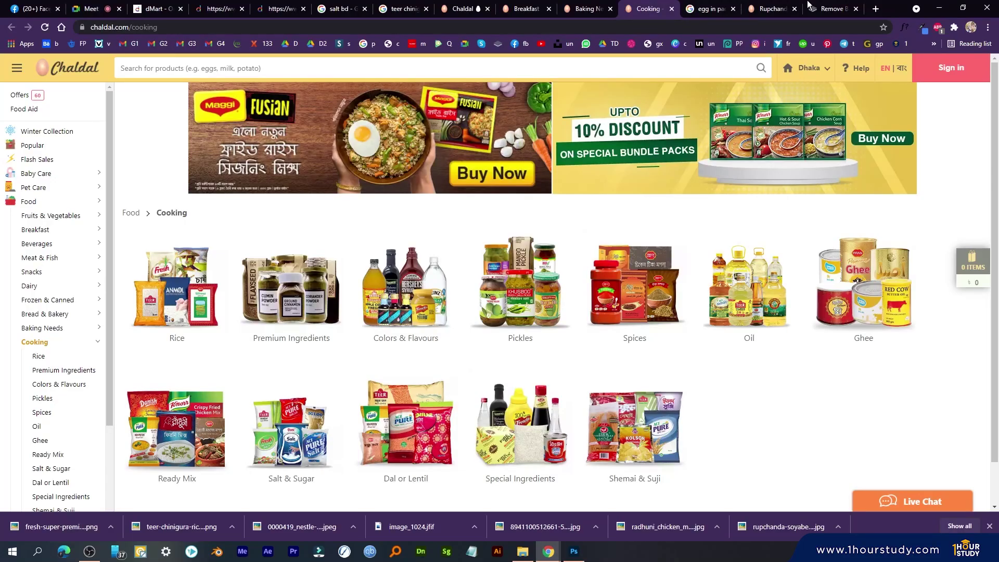
- Upload the Rupchanda oil, brown oil bottle, Radhuni masala and Maggi noodles images from drive G: to remove.bg
left_click(809, 7)
left_click(522, 551)
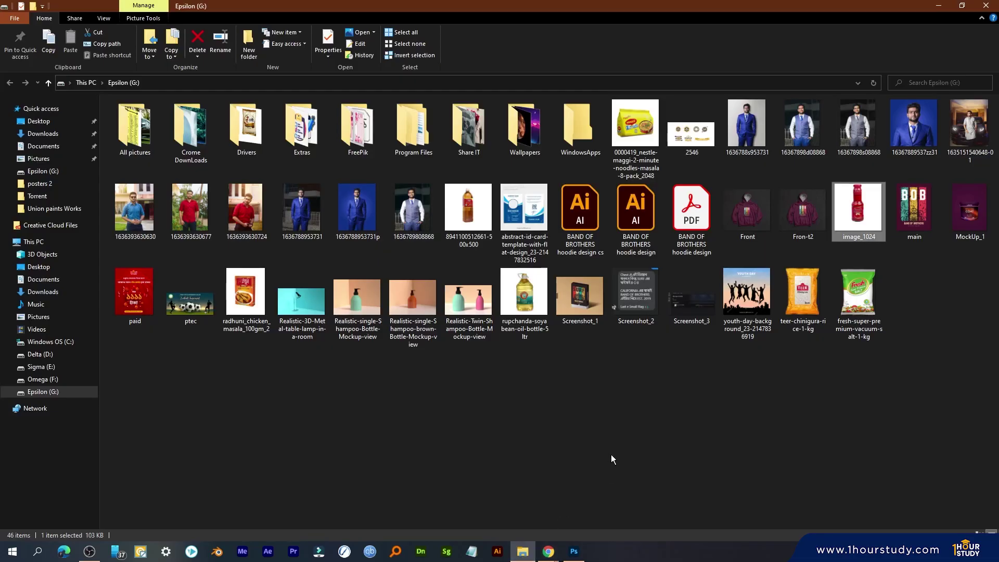
left_click(525, 301)
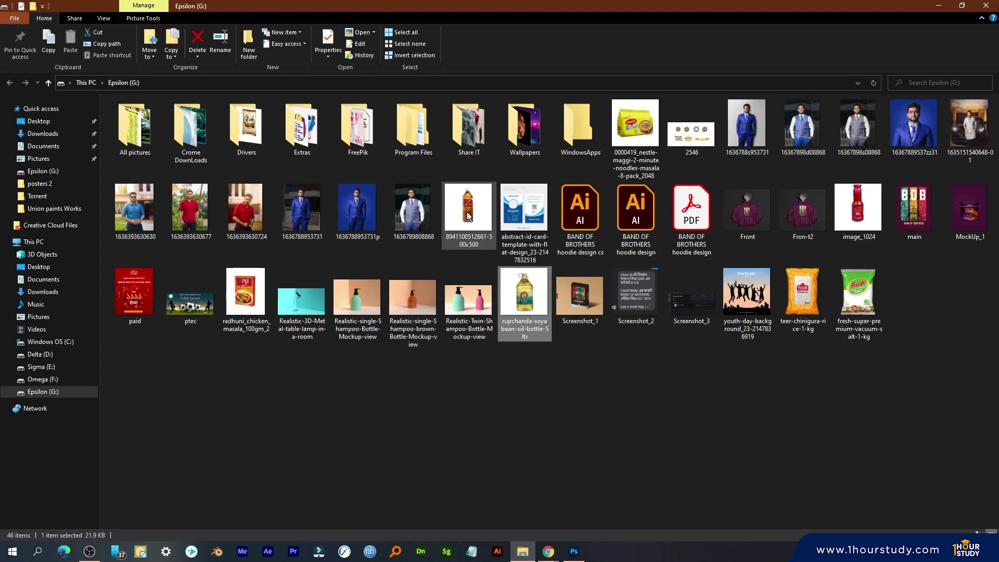
left_click(466, 211, "ctrl")
left_click(245, 312, "ctrl")
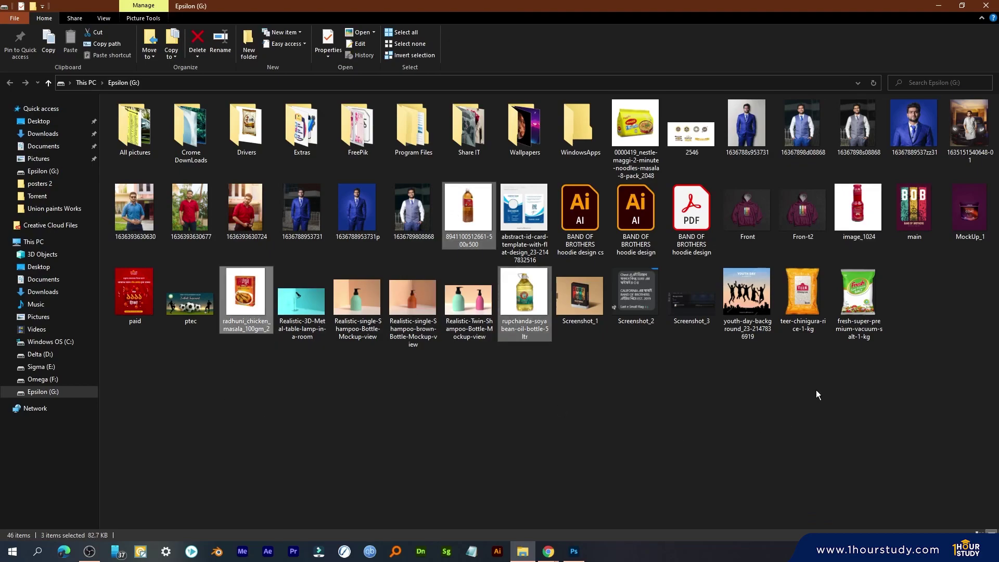
left_click(634, 125, "ctrl")
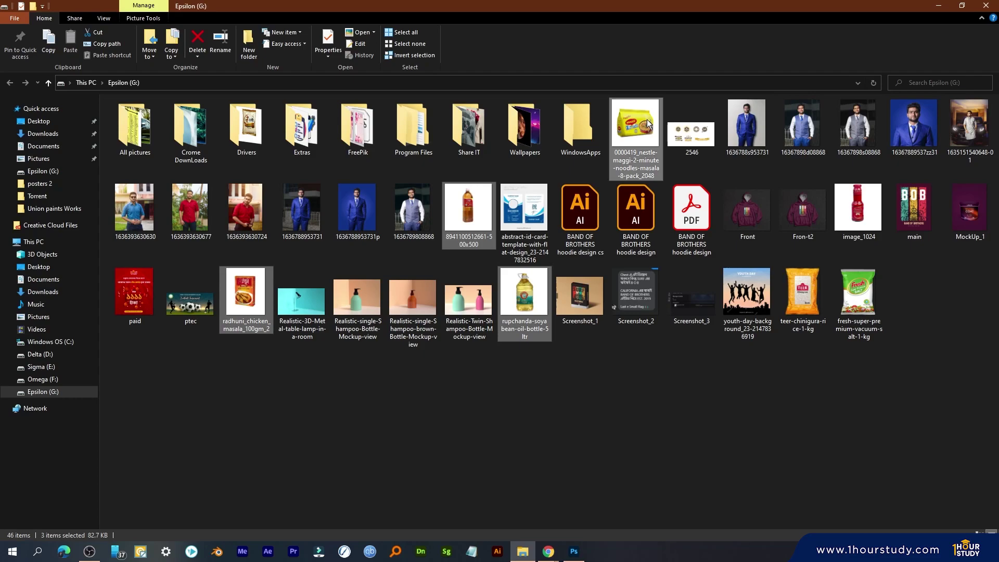
left_click_drag(634, 125, 509, 505)
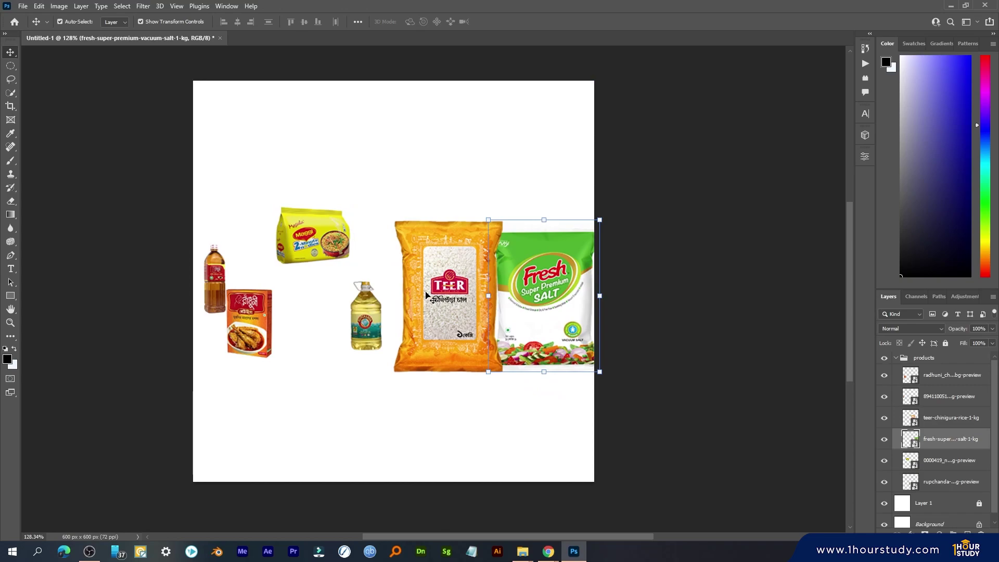
- Spread the placed product cutouts apart on the white Photoshop canvas
left_click_drag(426, 296, 411, 296)
left_click_drag(351, 281, 367, 280)
left_click(397, 177)
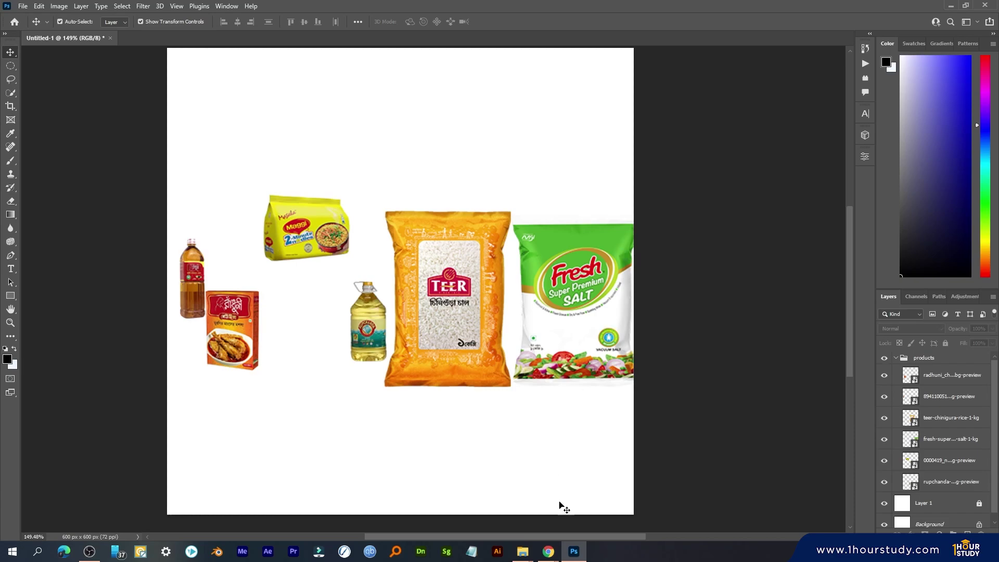
- Switch to Chrome to review the background-removed product images on remove.bg, and return to Photoshop
left_click(548, 552)
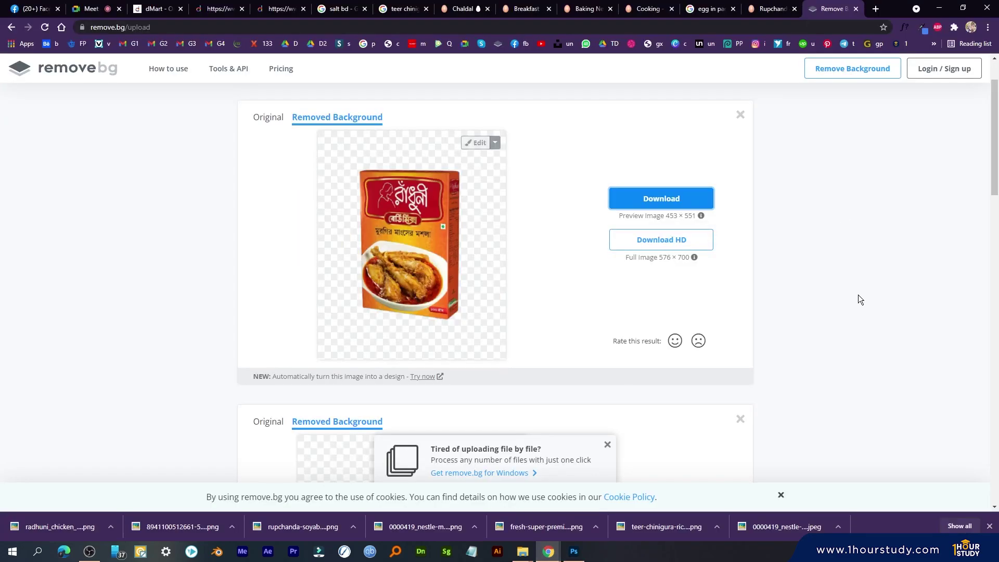
scroll(851, 328, "down", 3)
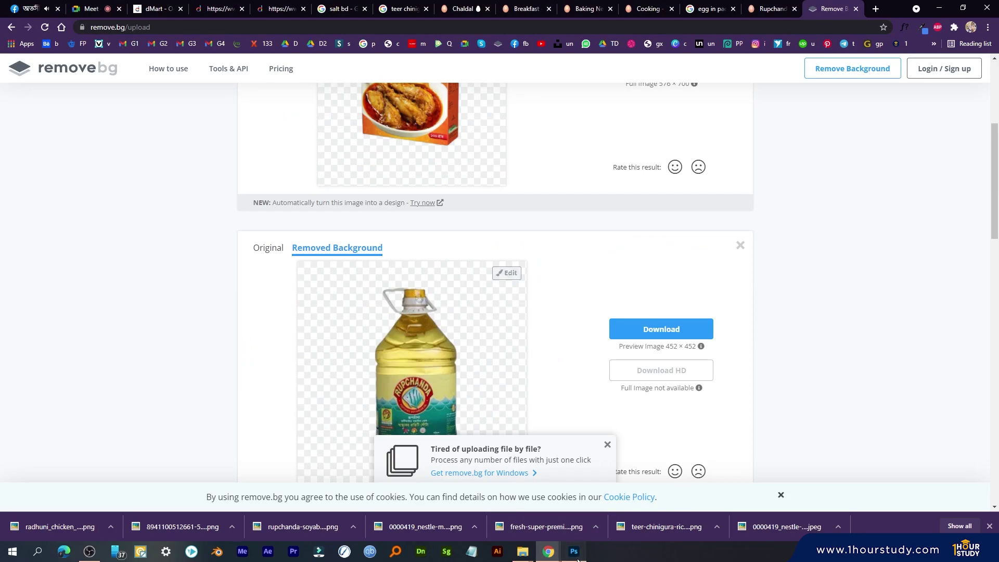
left_click(574, 551)
- Enlarge the Radhuni masala box and arrange all six products in an overlapping row with the Rupchanda oil bottle behind the Teer rice bag
left_click_drag(221, 318, 238, 316)
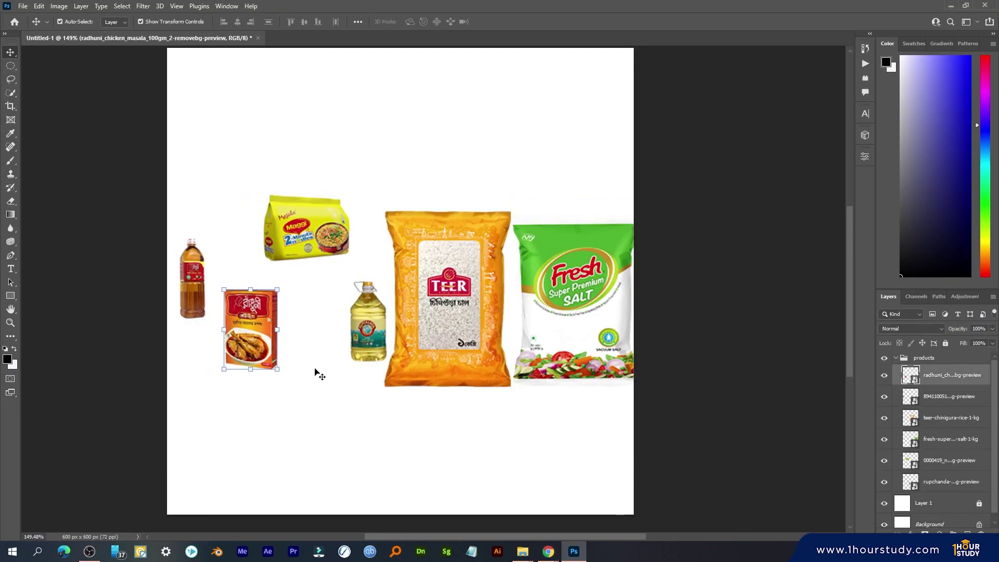
key("ctrl+t")
left_click_drag(275, 373, 359, 346)
left_click(515, 21)
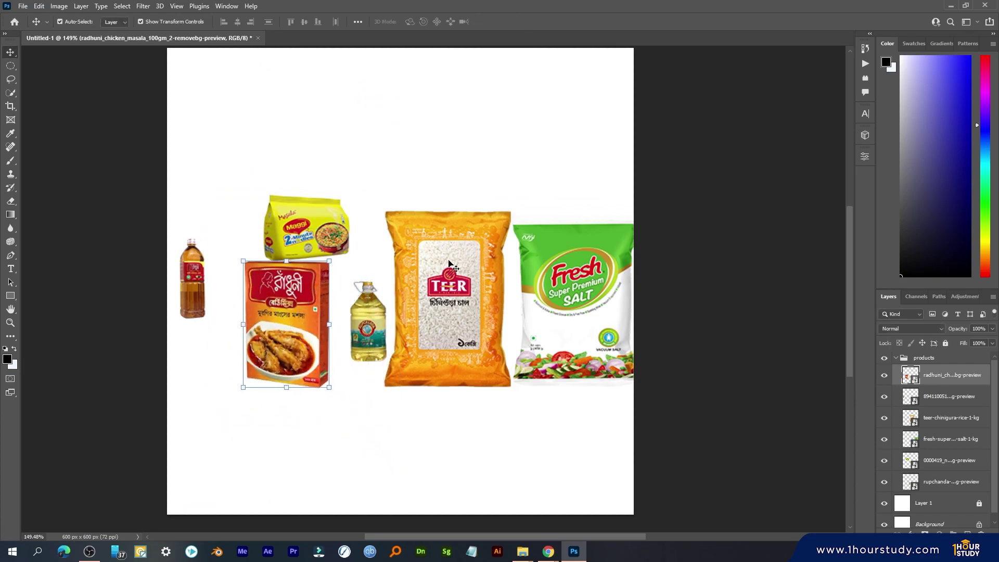
left_click_drag(445, 263, 440, 281)
left_click_drag(506, 407, 443, 335)
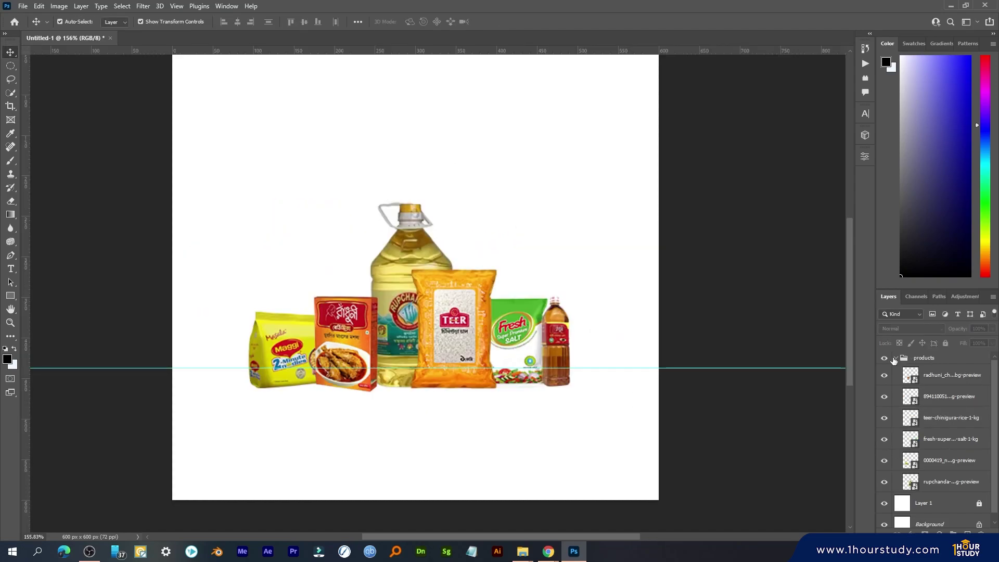
- Add an empty layer above the collapsed products group and paint one soft black brush dab over the oil bottle's cap
left_click(918, 358)
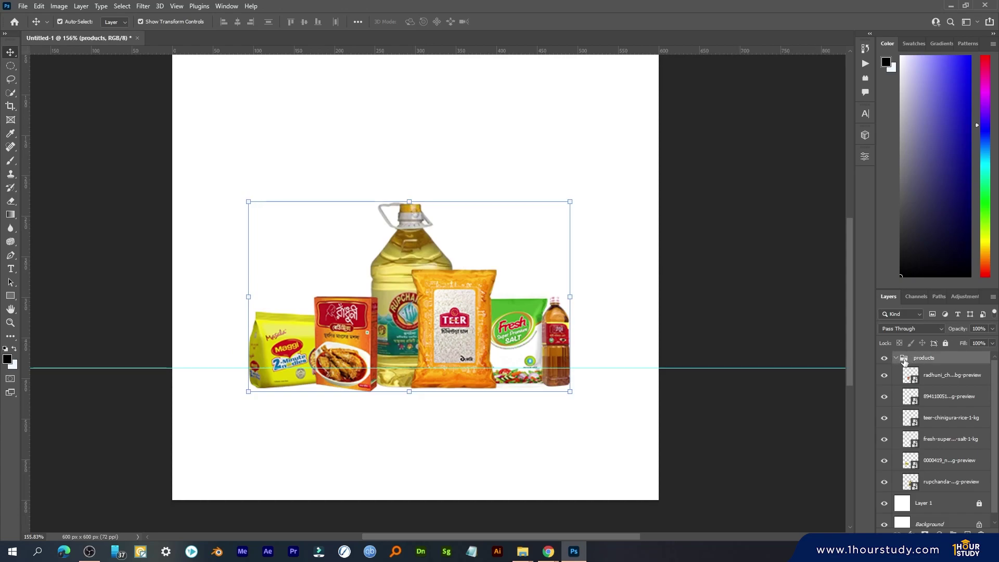
left_click(896, 359)
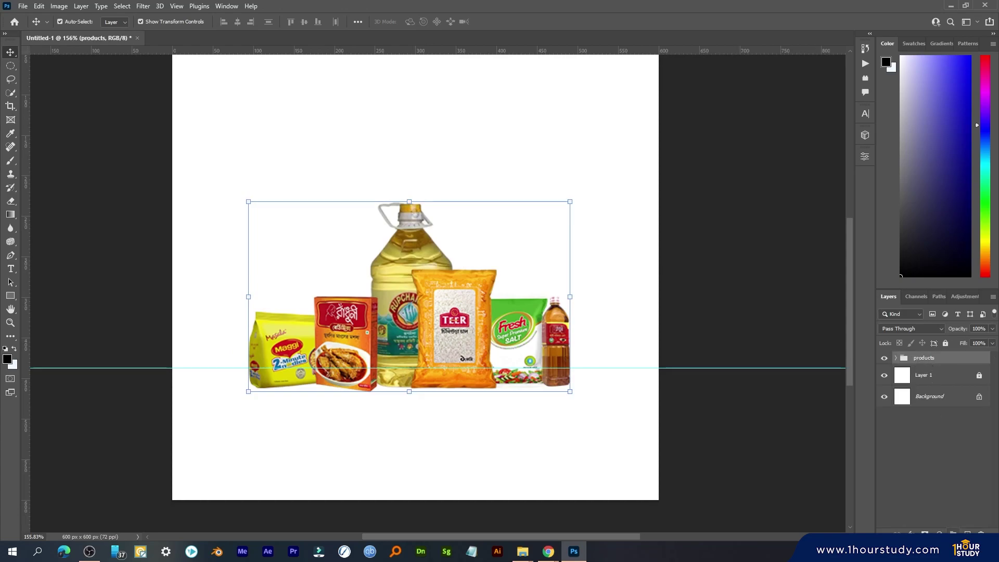
key("ctrl+shift+alt+n")
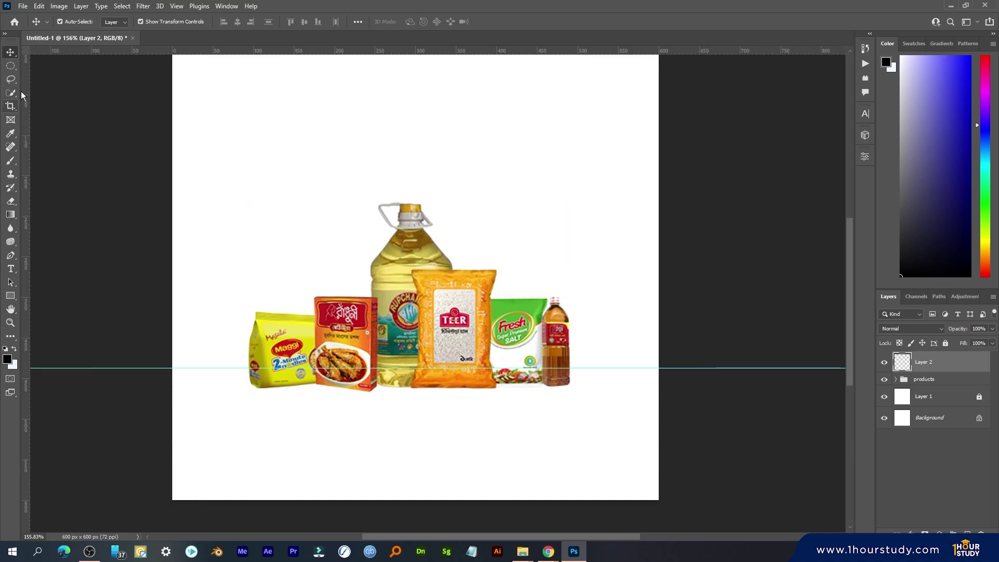
key("b")
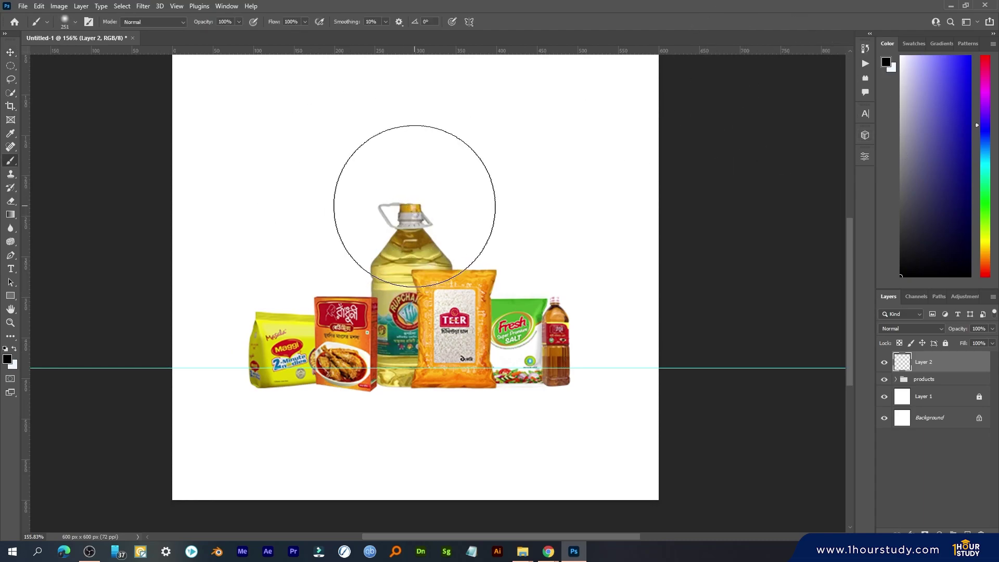
left_click(403, 193)
- Squash the black dab to 5.99% height and place it as a thin shadow along the products' base
key("v")
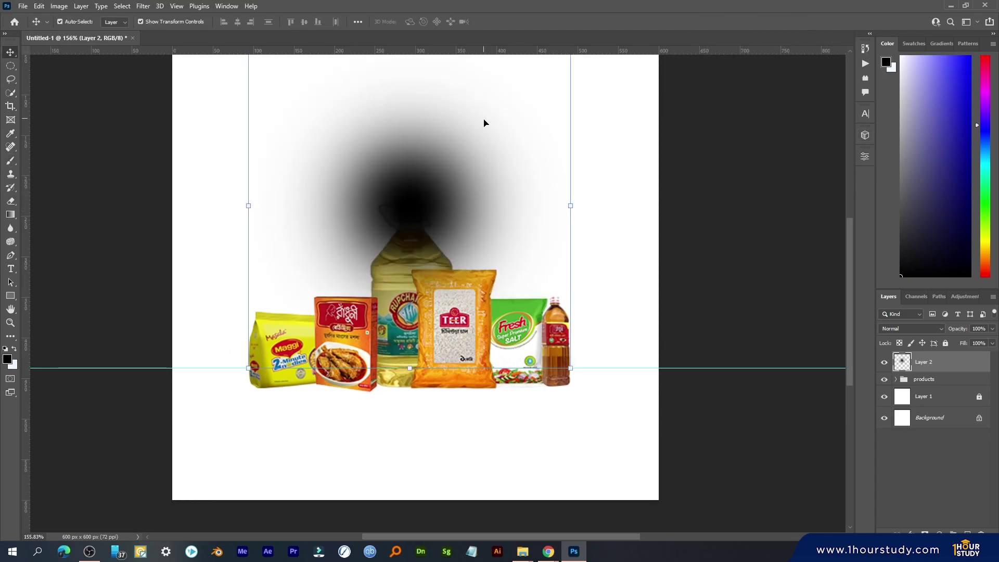
left_click_drag(461, 223, 446, 196)
left_click_drag(422, 85, 425, 188)
key("ctrl+z")
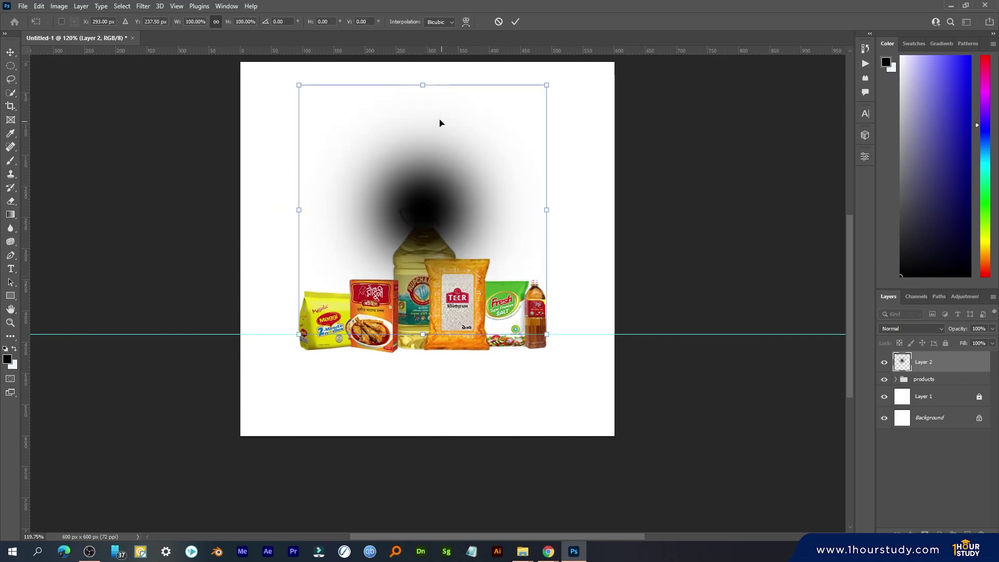
left_click_drag(423, 87, 442, 350)
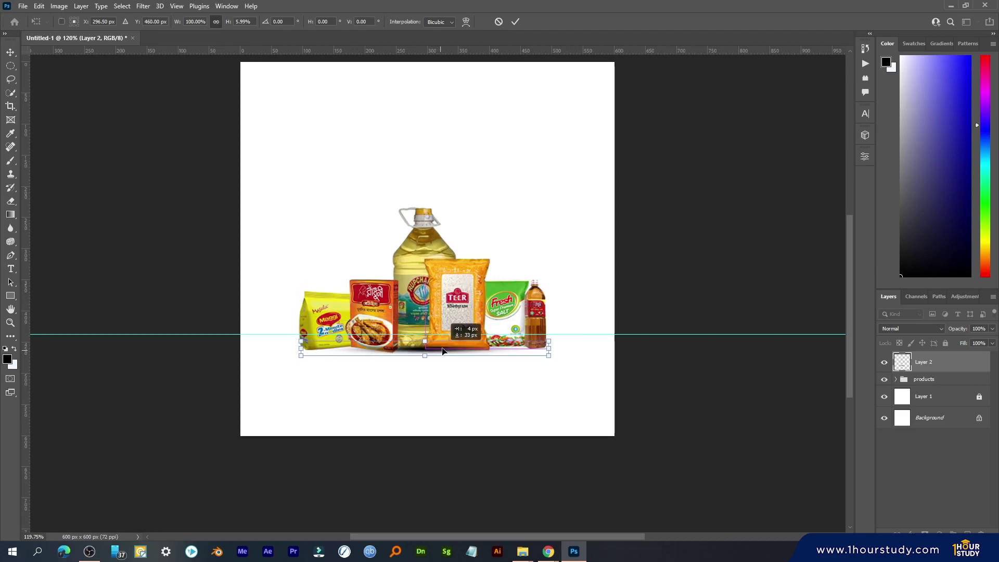
left_click_drag(929, 362, 929, 386)
scroll(384, 368, "up", 3)
left_click(440, 332)
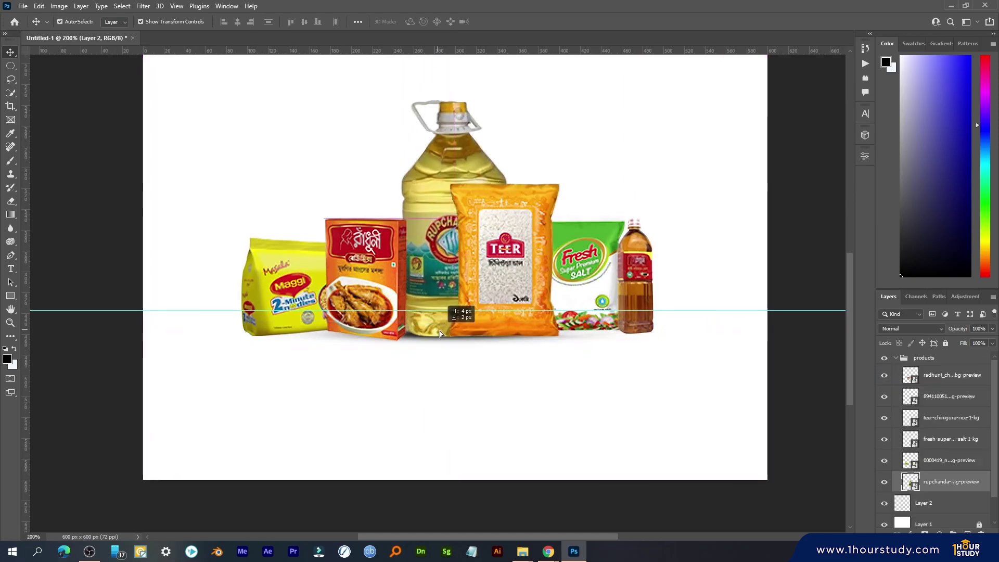
key("ctrl+z")
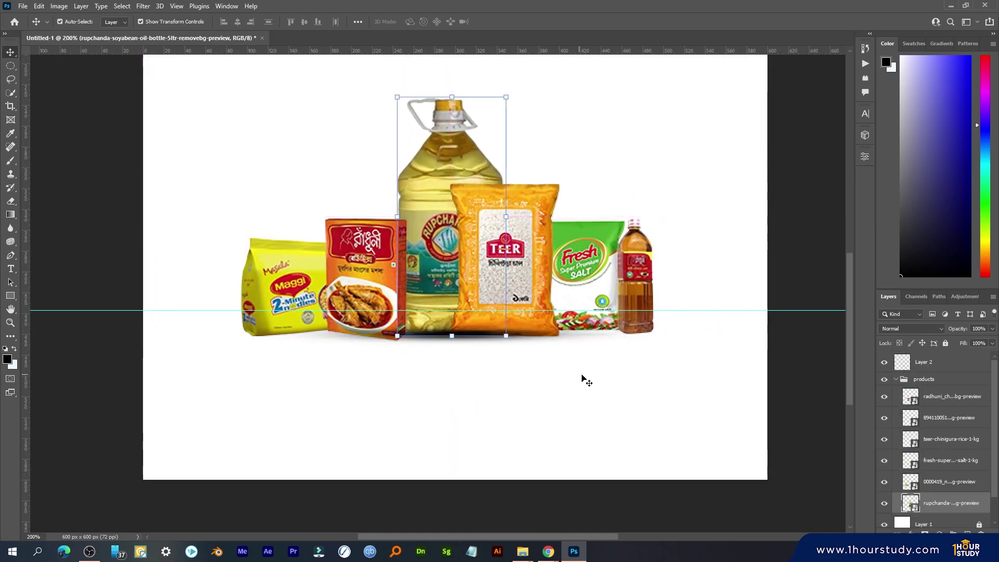
- Collapse the products group and move the shadow layer directly beneath it in the layer order
left_click(897, 379)
left_click(906, 361)
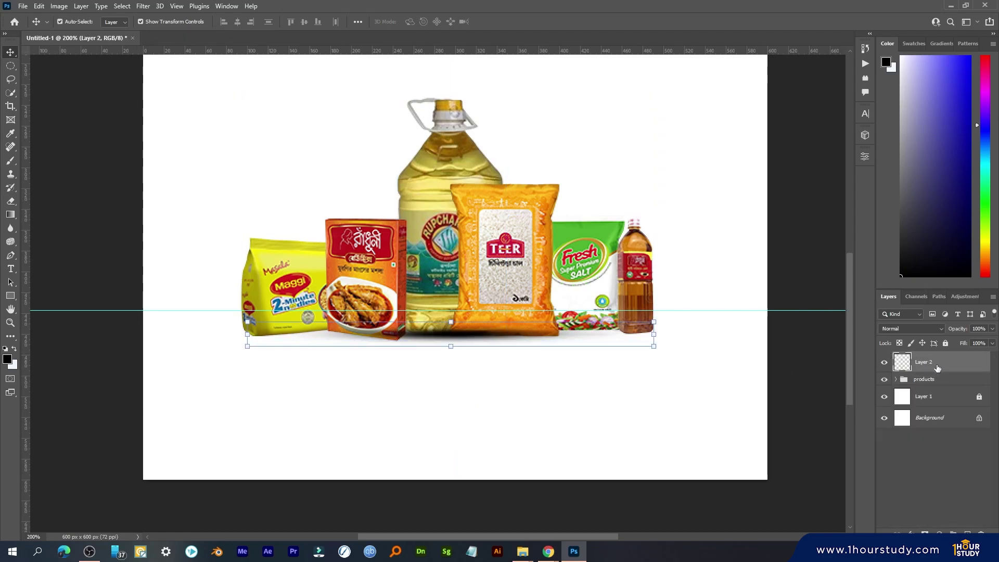
left_click_drag(937, 368, 939, 388)
- Scale the shadow to 74.42% so it sits under the centre of the product row
key("ctrl+t")
left_click_drag(529, 340, 526, 346)
left_click_drag(649, 342, 756, 341)
left_click_drag(244, 340, 165, 339)
left_click_drag(548, 352, 548, 345)
mouse_move(469, 340)
left_mouse_down()
mouse_move(461, 364)
mouse_move(465, 346)
left_mouse_up()
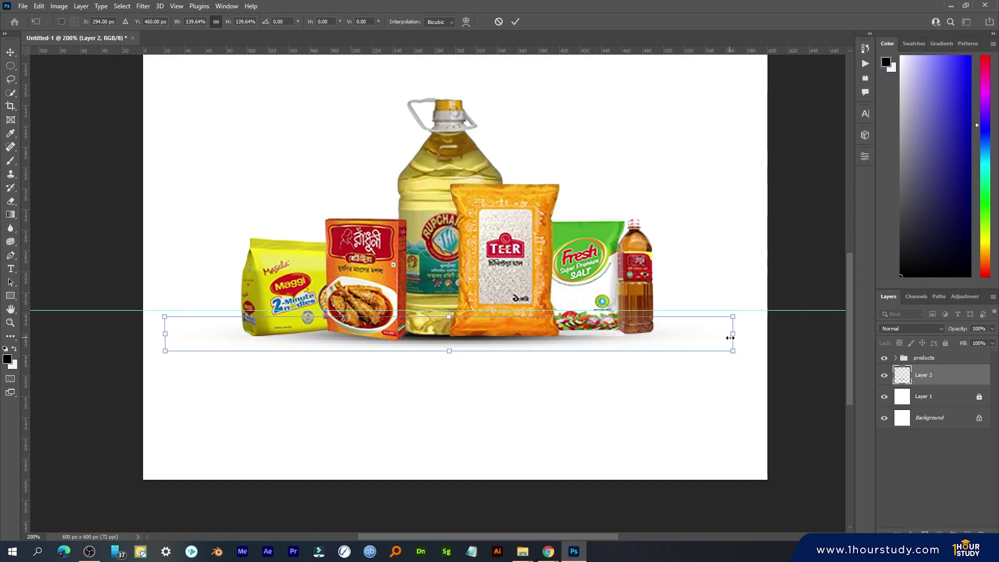
left_click_drag(734, 336, 550, 340)
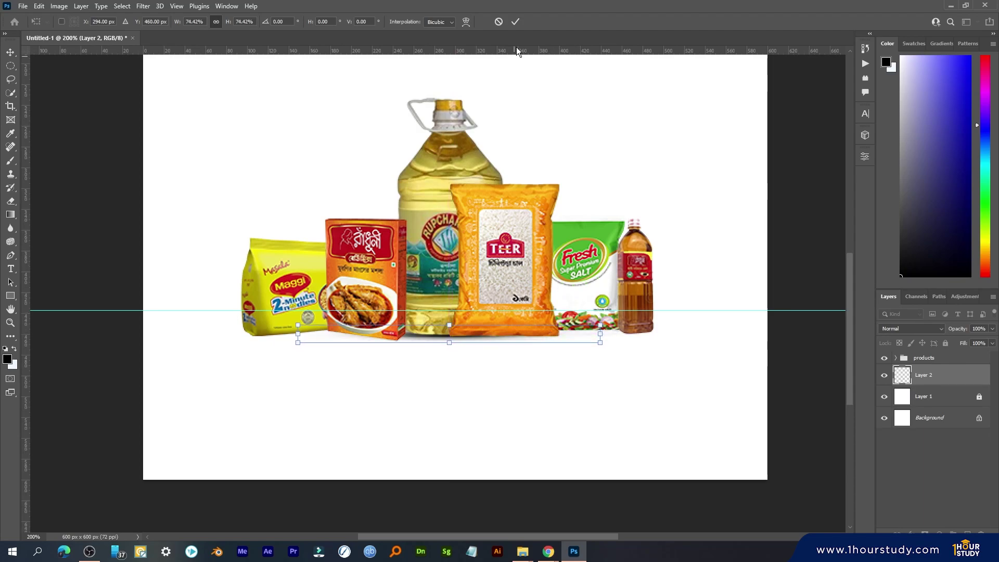
left_click(514, 22)
- Duplicate the shadow, rotate the copy by -2.97° and fit it under the Maggi noodles pack
scroll(460, 336, "up", 5)
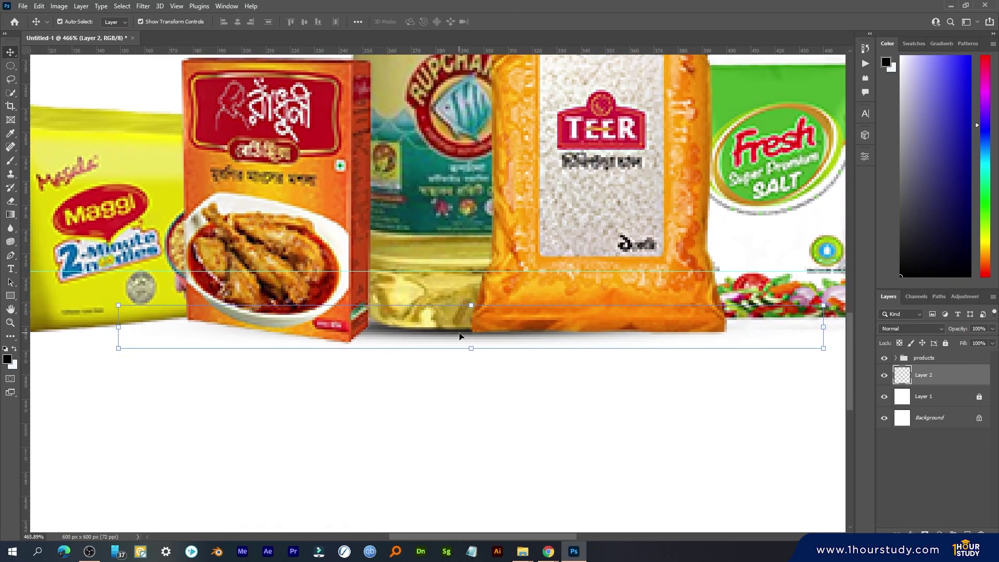
left_click_drag(460, 335, 129, 334)
scroll(334, 346, "down", 3)
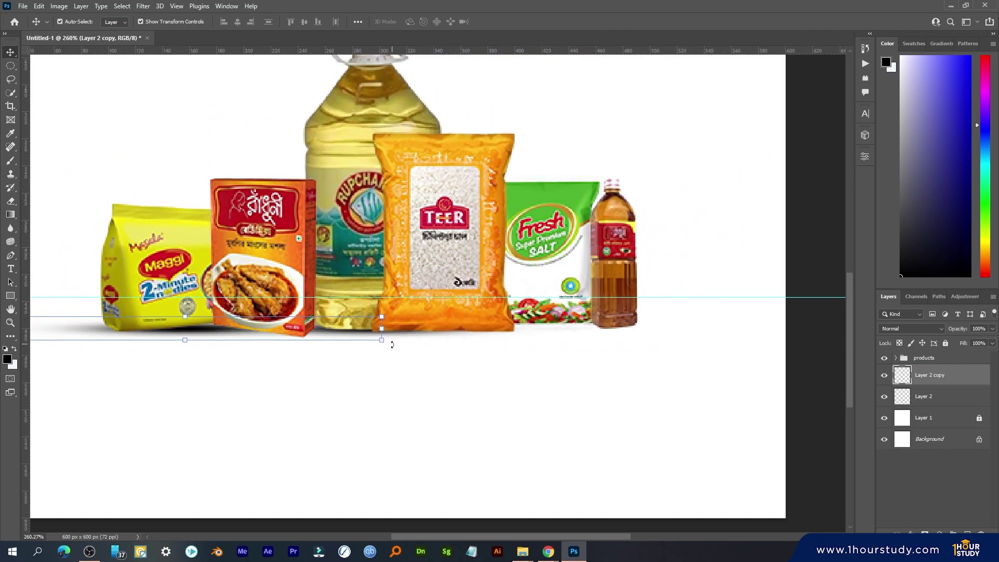
left_click_drag(391, 344, 392, 341)
scroll(162, 322, "up", 3)
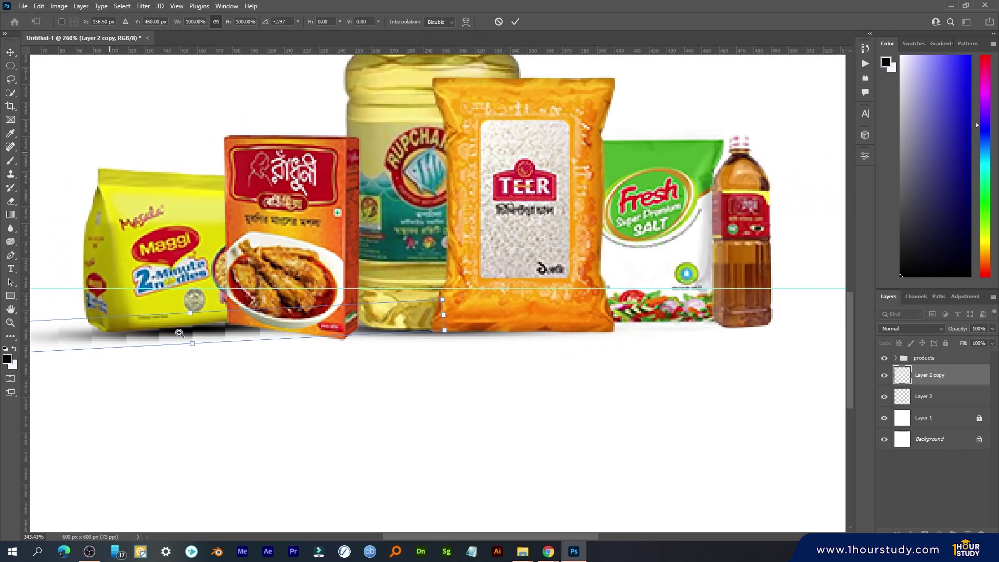
left_click_drag(225, 334, 335, 371)
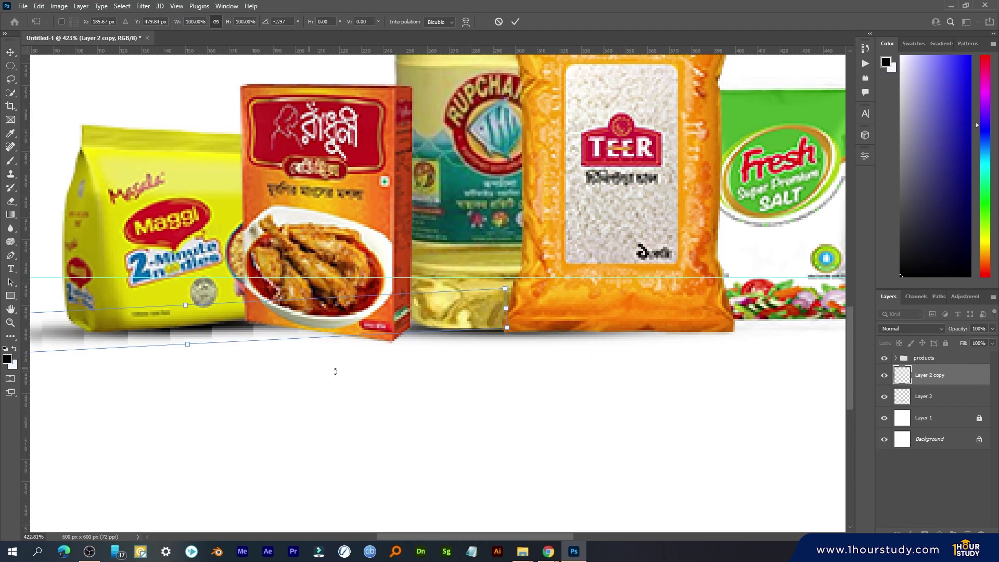
left_click(515, 23)
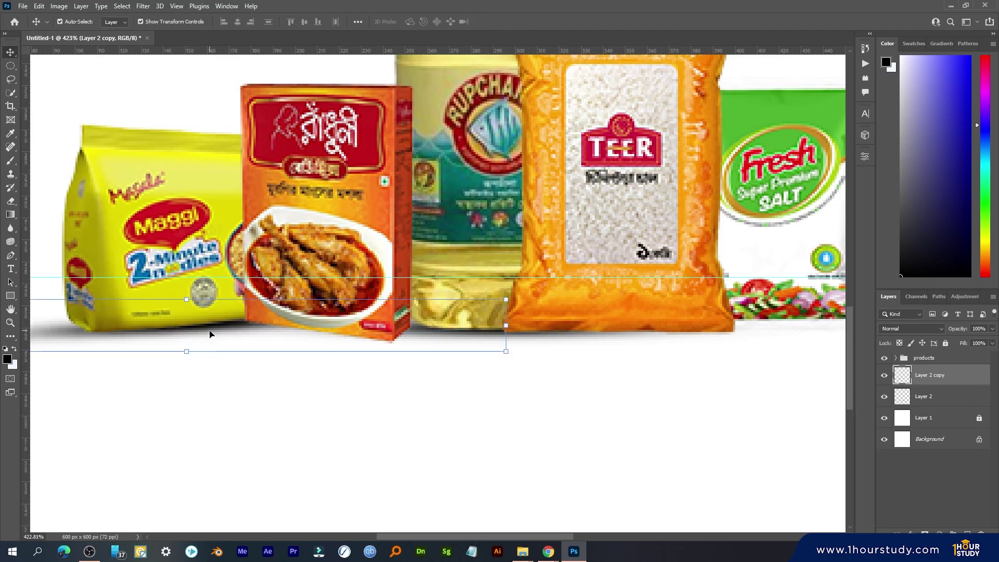
- Duplicate the Maggi shadow, rotate the copy by 9.48° and fit it under the side edge of the Radhuni masala box
left_click_drag(210, 333, 302, 382)
key("ctrl+t")
left_click_drag(615, 409, 612, 465)
left_click_drag(330, 380, 357, 330)
left_click_drag(524, 371, 390, 371)
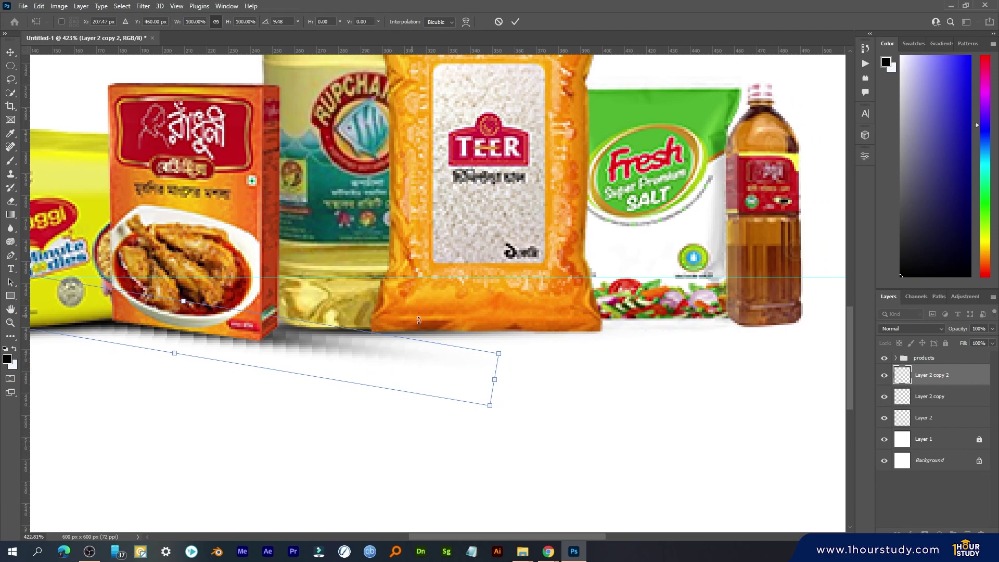
left_click(515, 21)
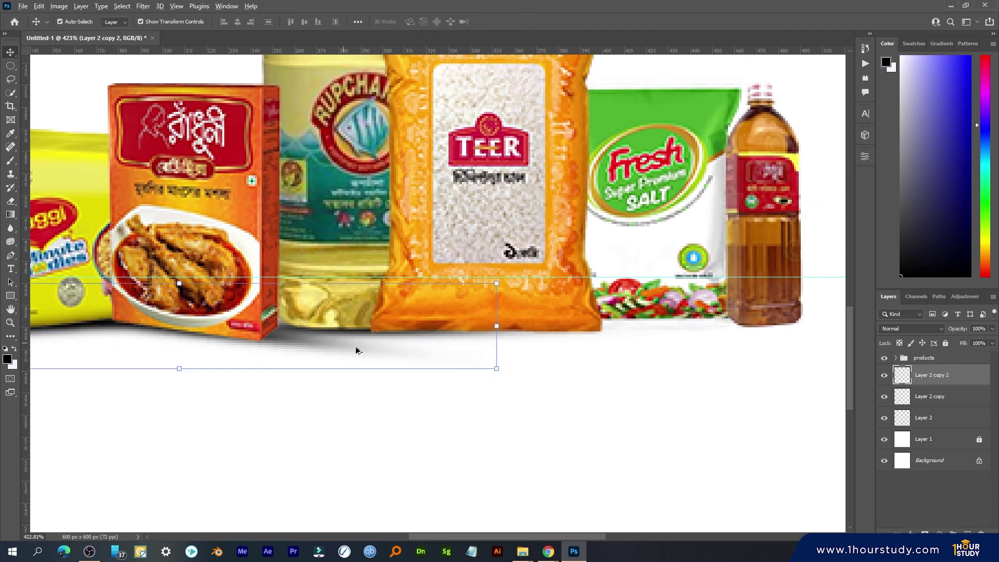
- Duplicate the original shadow, fit the copy under the rice, salt and small oil bottle, and nudge that bottle down onto it
left_click(460, 381)
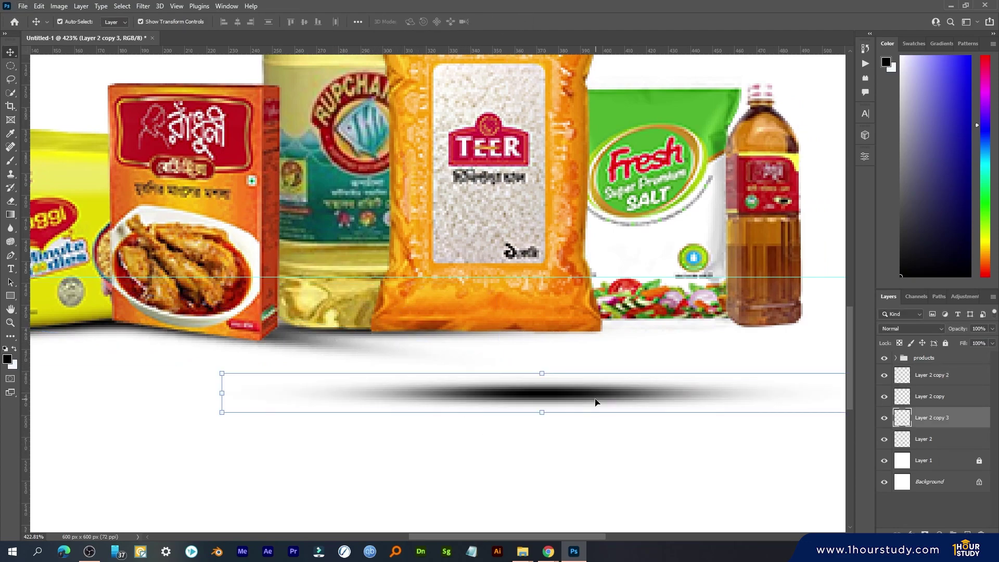
left_click_drag(590, 391, 551, 331)
left_click_drag(595, 349, 341, 367)
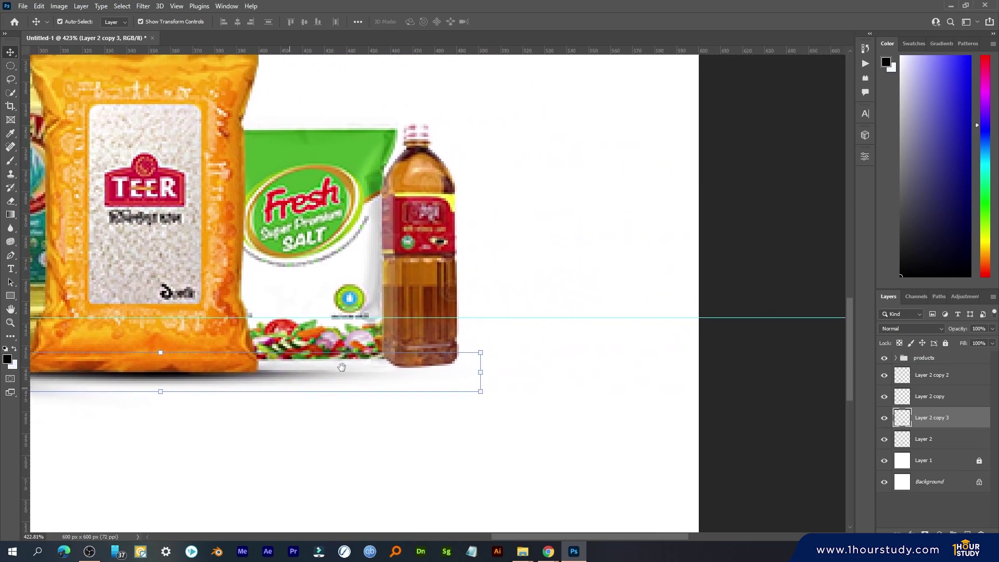
left_click_drag(469, 357, 548, 351)
left_click_drag(204, 381, 382, 377)
left_click_drag(406, 269, 407, 272)
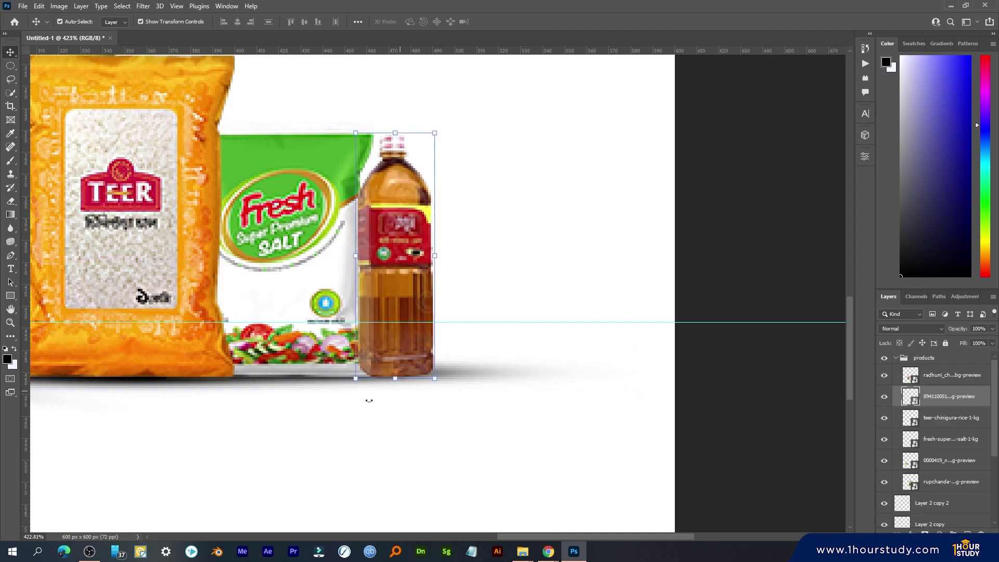
- Bring the large Rupchanda oil bottle to the front and group the shadow layers as shadows beneath the collapsed products group
left_click(429, 434)
scroll(433, 416, "down", 8)
scroll(432, 417, "up", 2)
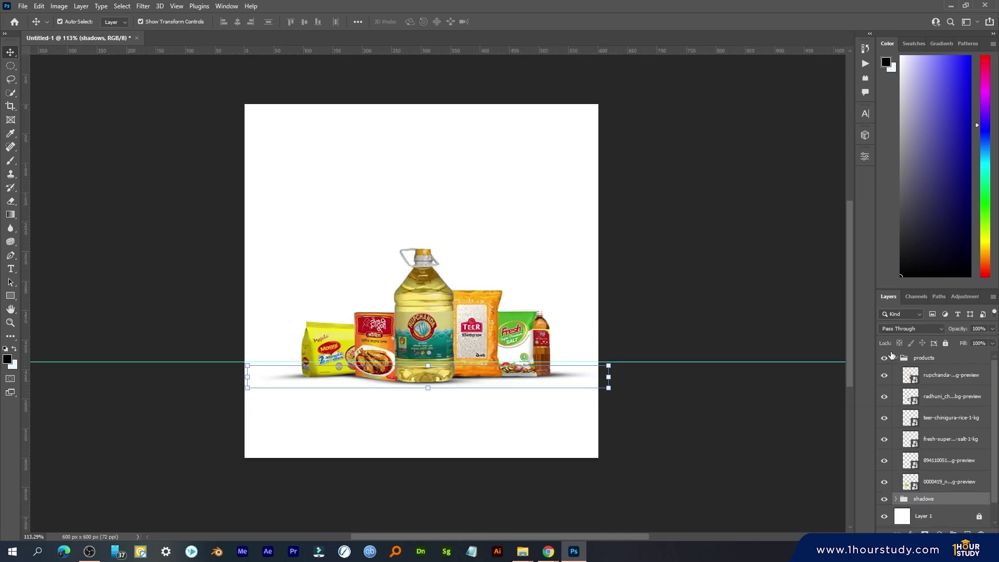
left_click(895, 357)
left_click(923, 359)
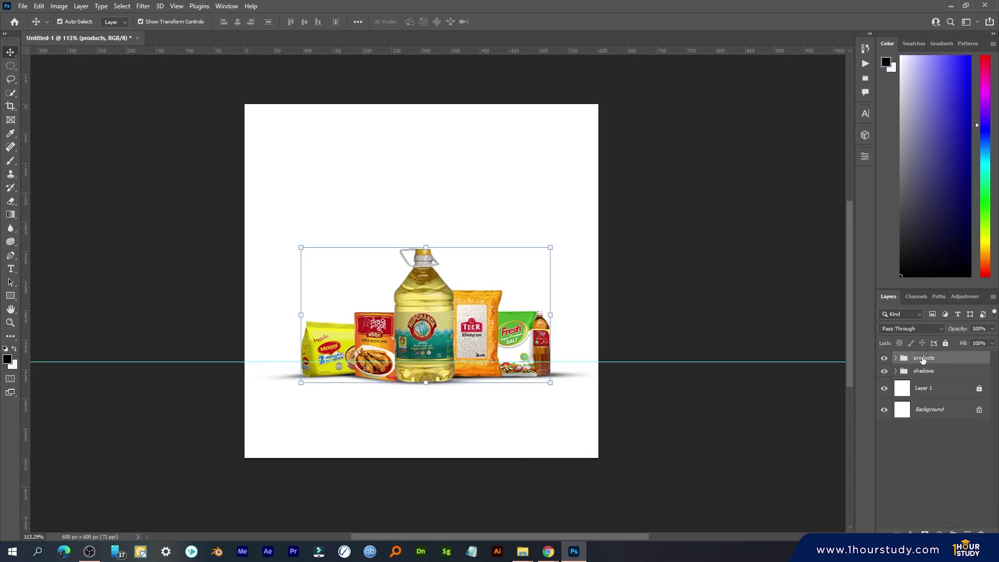
- Add a Solid Color fill layer above Layer 1 using the orange f8a213 sampled from the Teer rice pack
left_click(932, 396)
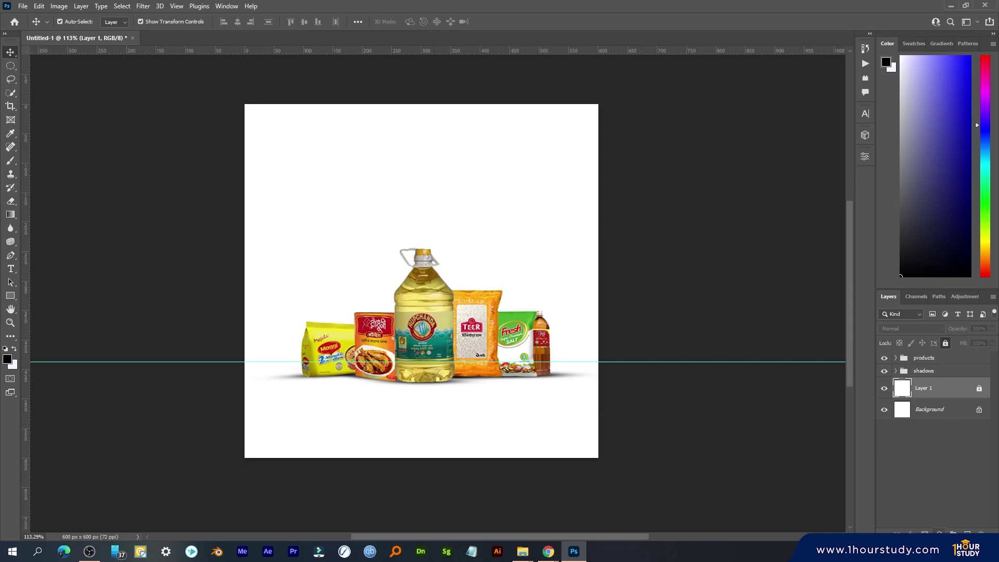
left_click(939, 533)
left_click(944, 350)
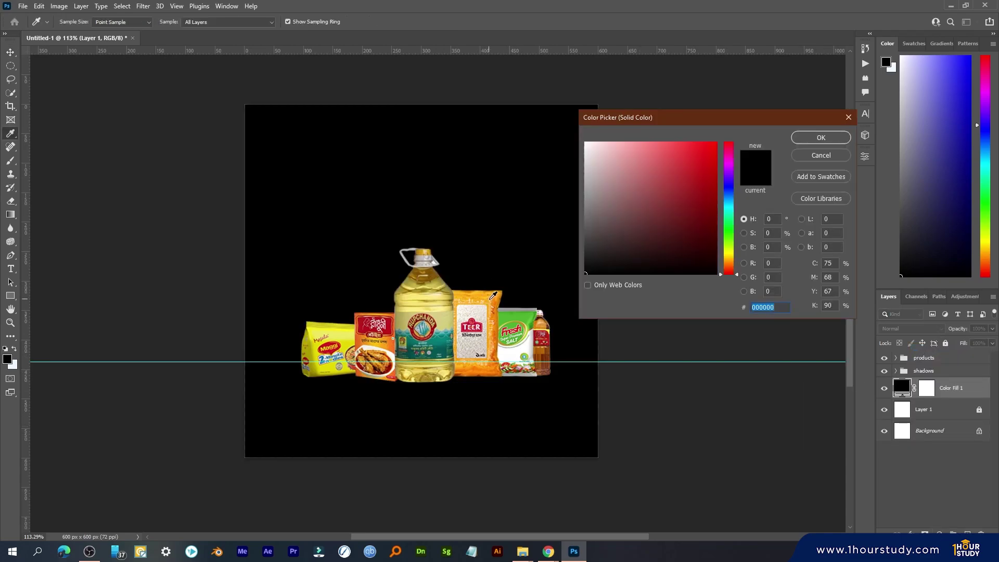
left_click(491, 293)
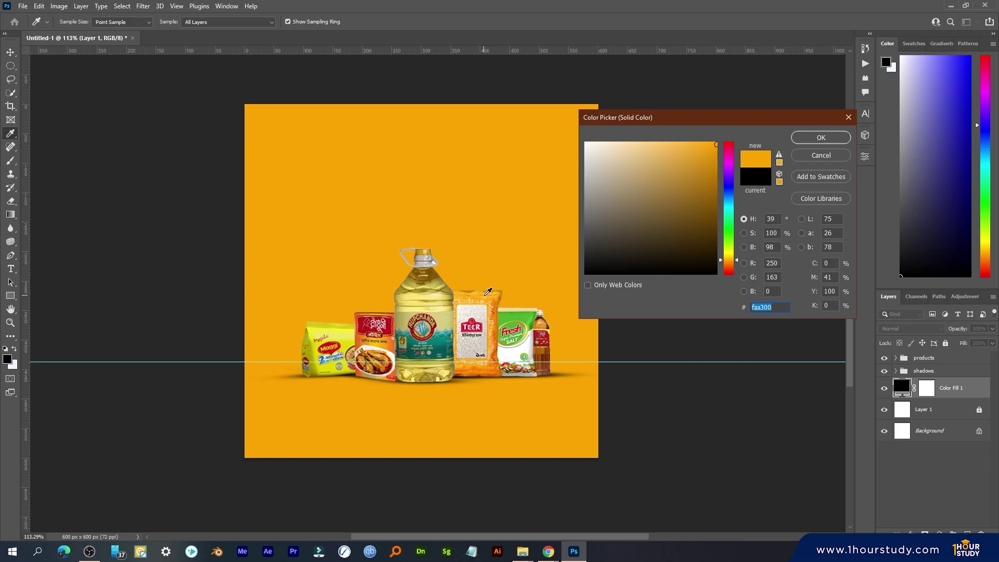
left_click(820, 137)
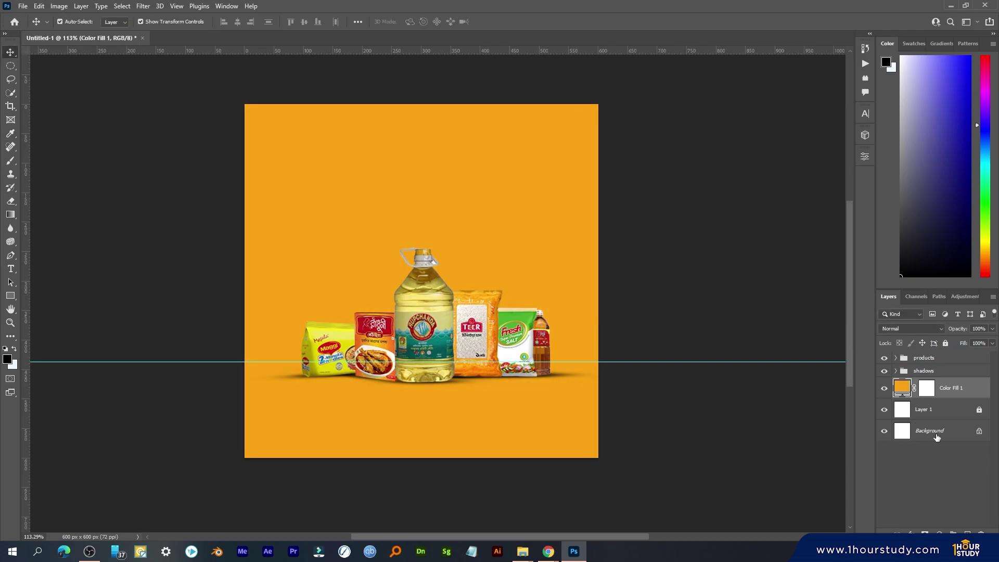
double_click(901, 388)
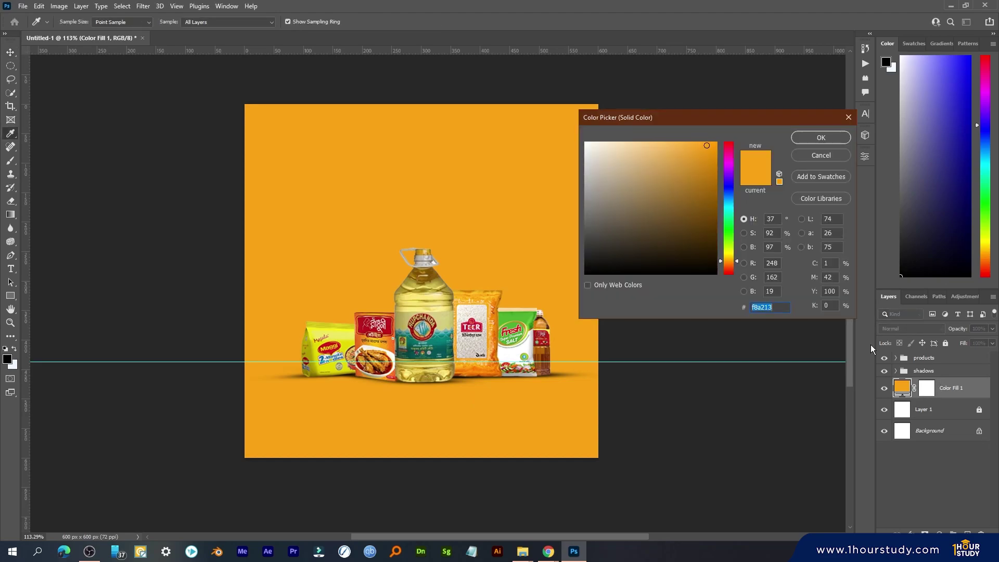
left_click(835, 140)
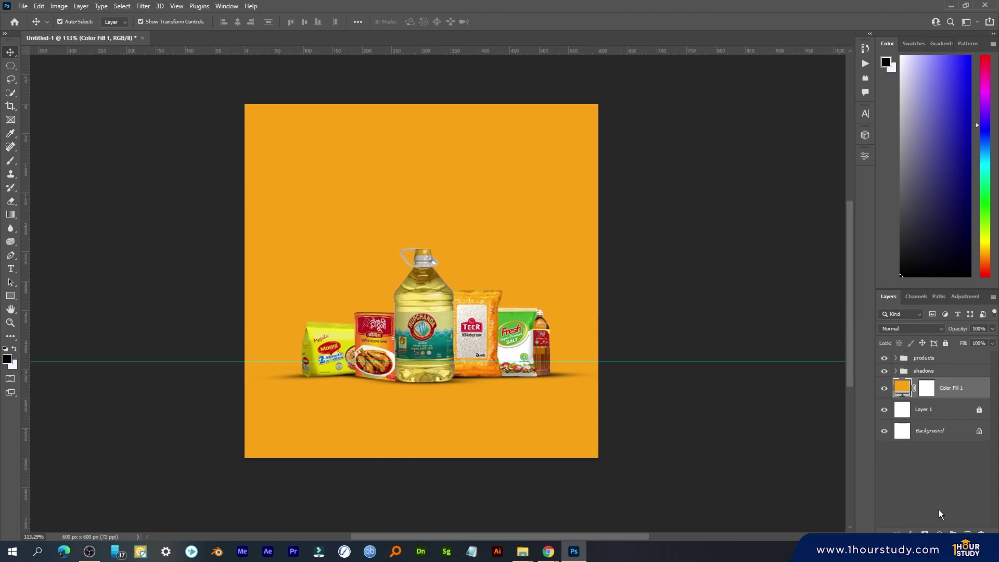
- Add a new layer above the colour fill and paint one soft white brush dab behind the large oil bottle
left_click(966, 534)
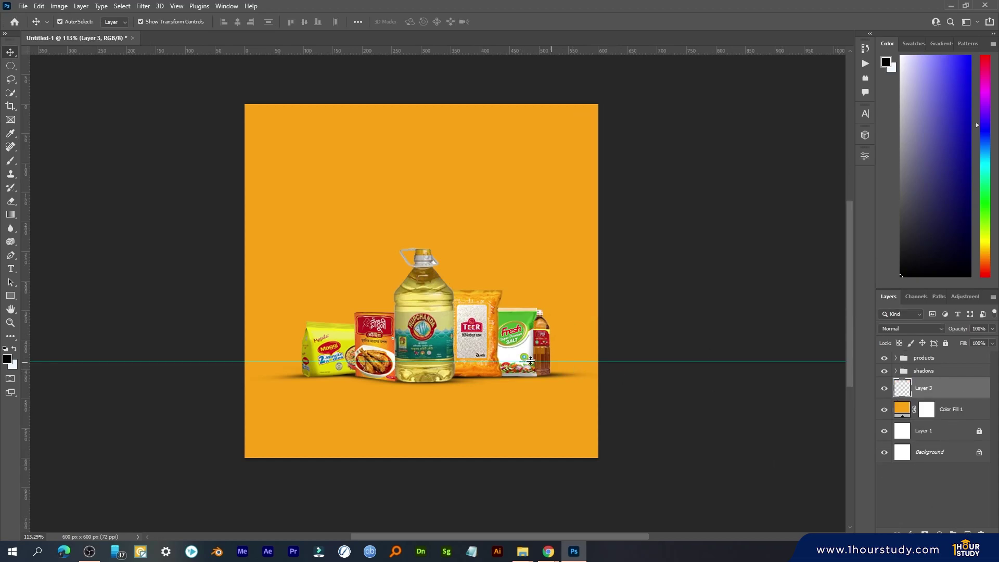
key("b")
key("x")
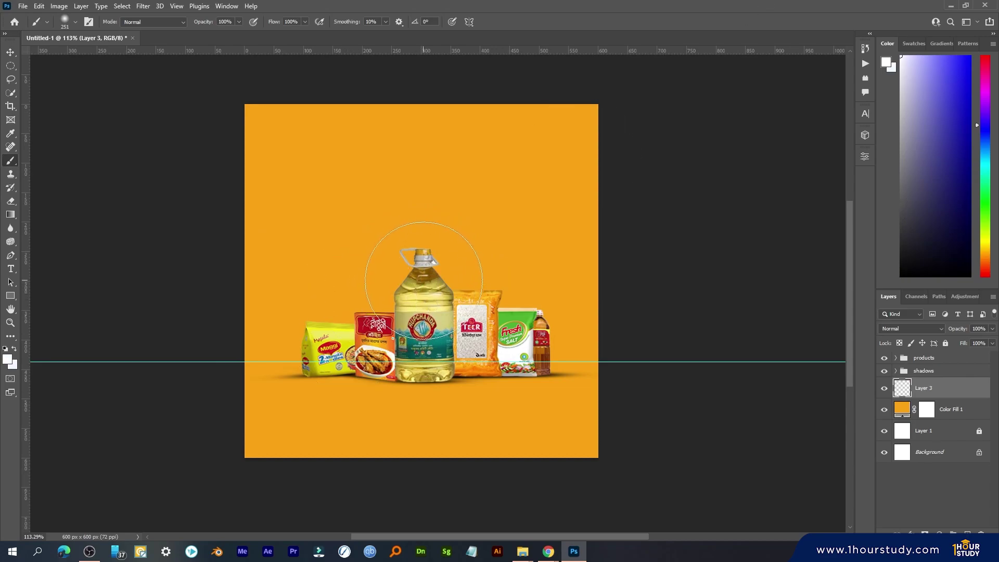
left_click(422, 287)
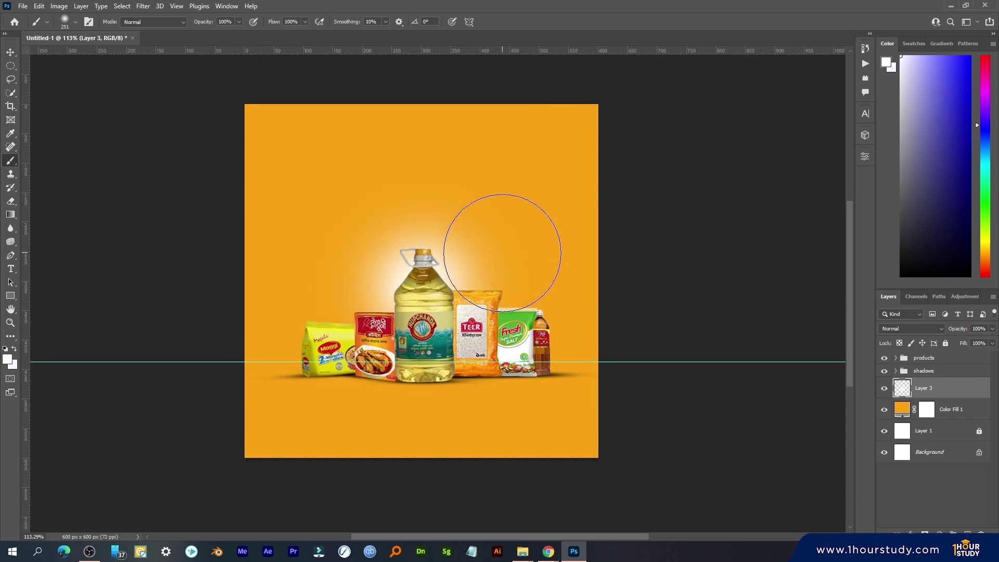
- Scale the white glow to about 151% so it spreads across the whole canvas
key("v")
left_click_drag(540, 405, 596, 461)
left_click_drag(303, 168, 240, 103)
mouse_move(556, 231)
left_mouse_down()
mouse_move(546, 218)
mouse_move(560, 233)
left_mouse_up()
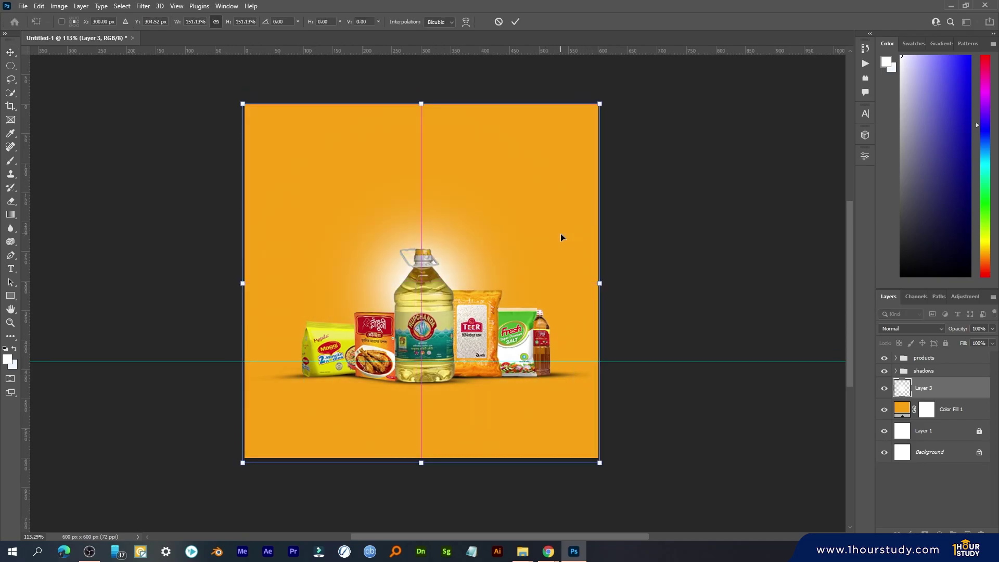
left_click(516, 22)
- Set the glow layer's blend mode to Screen and the shadows group's blend mode to Multiply
left_click(912, 328)
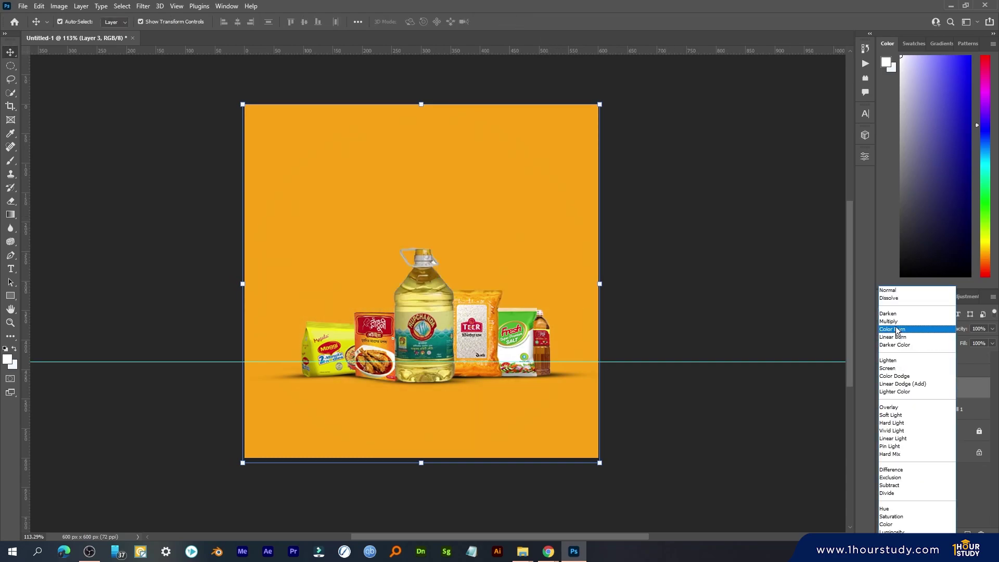
left_click(901, 368)
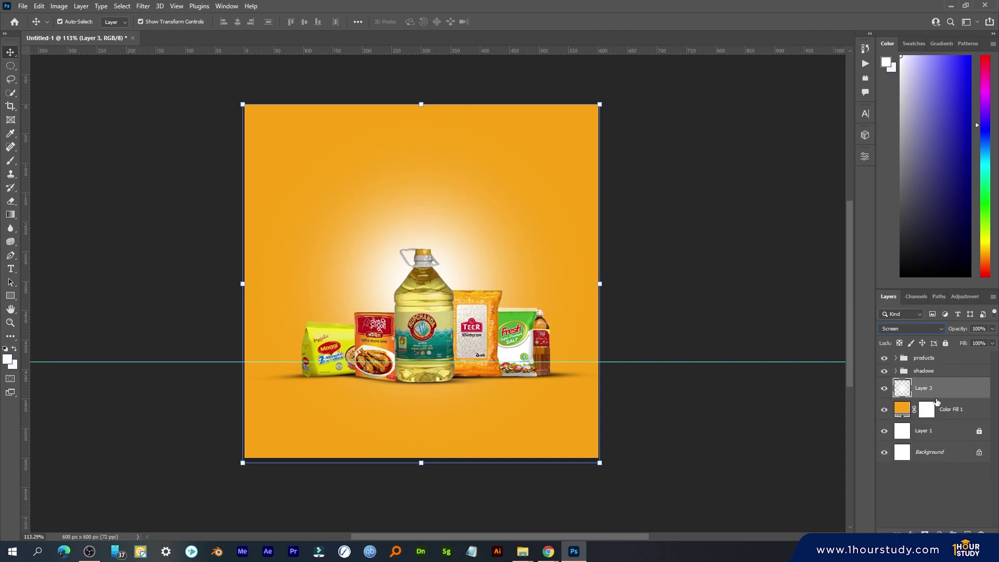
left_click(922, 370)
left_click(918, 330)
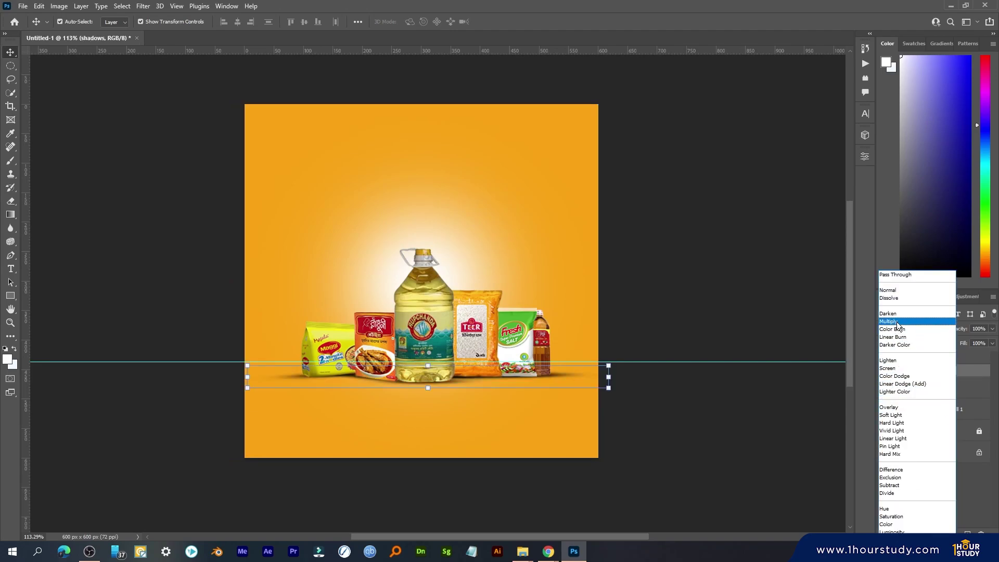
left_click(897, 322)
left_click(692, 299)
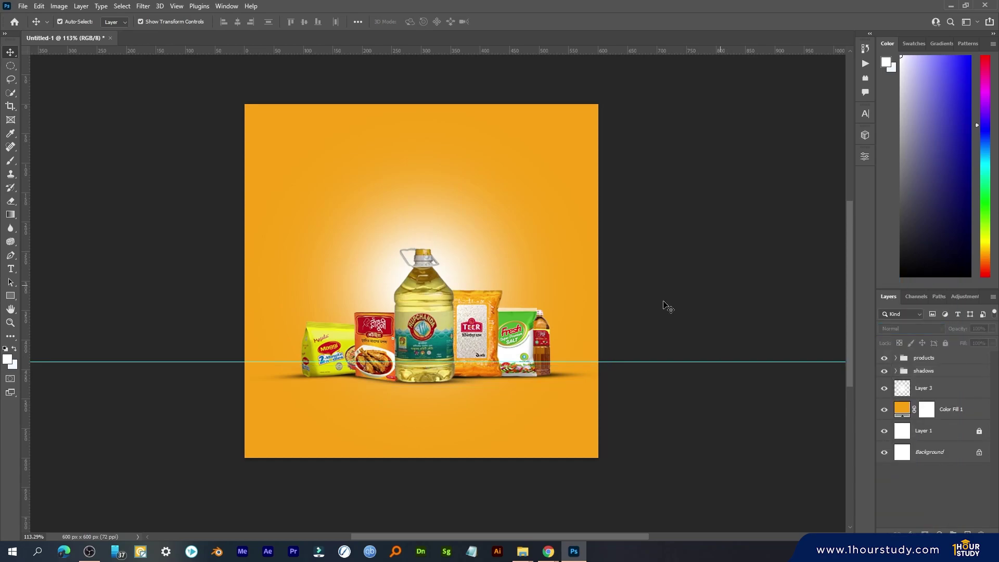
- Lower the opacity of the white glow layer slightly
left_click(937, 389)
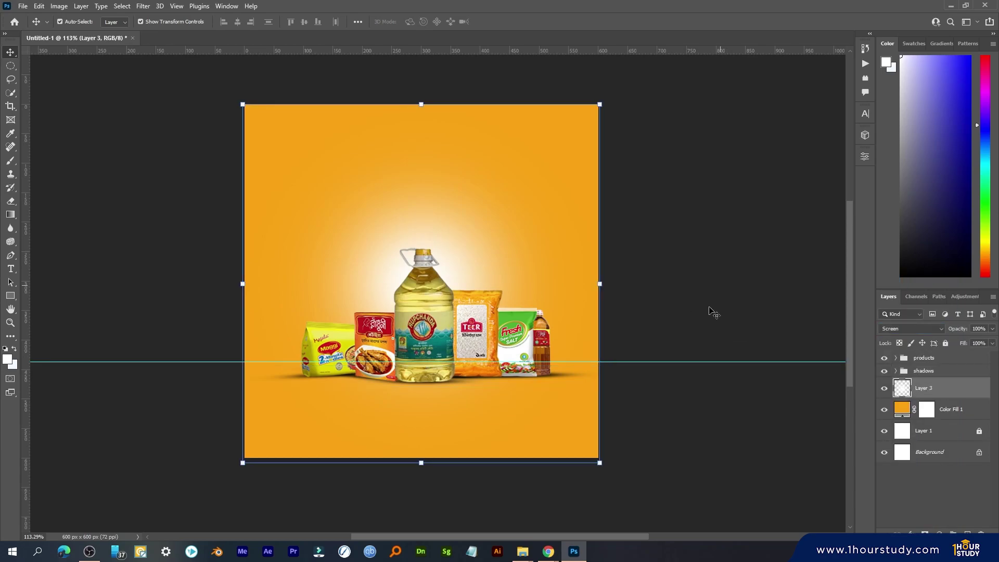
left_click(992, 329)
mouse_move(992, 339)
left_mouse_down()
mouse_move(970, 343)
mouse_move(989, 342)
left_mouse_up()
left_click(700, 312)
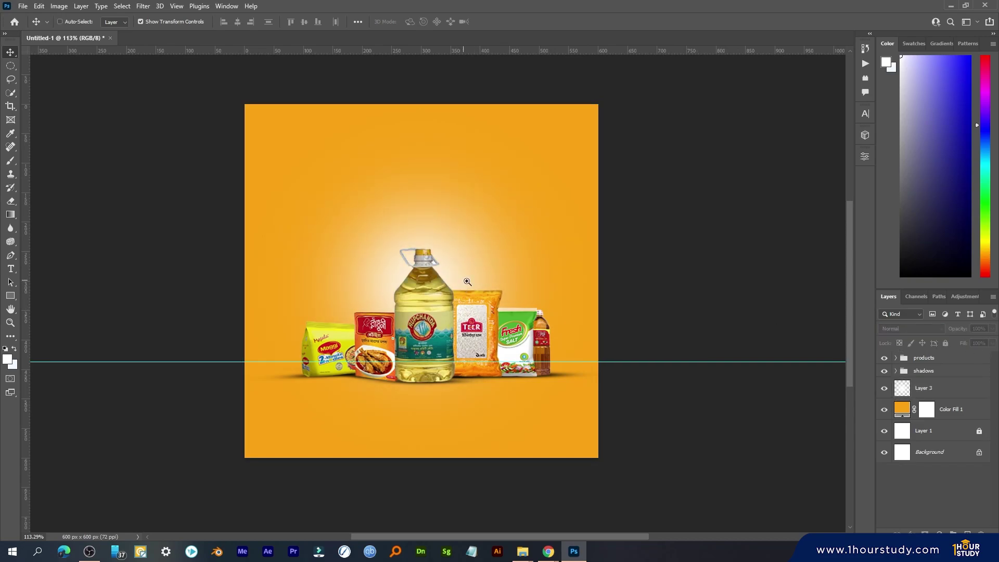
left_click_drag(468, 281, 475, 279)
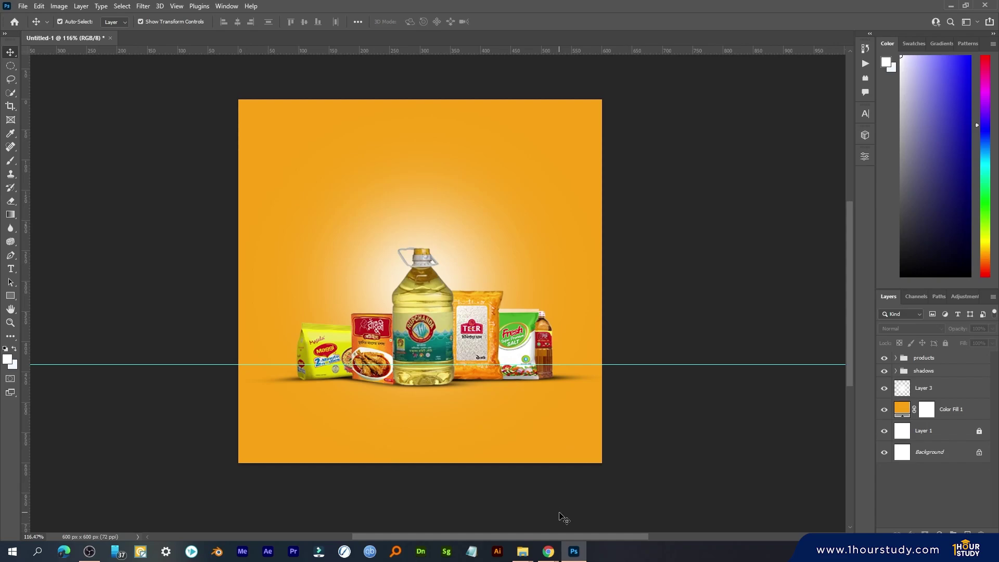
- Switch to Chrome, open Unsplash and browse its kitchen photos
mouse_move(548, 550)
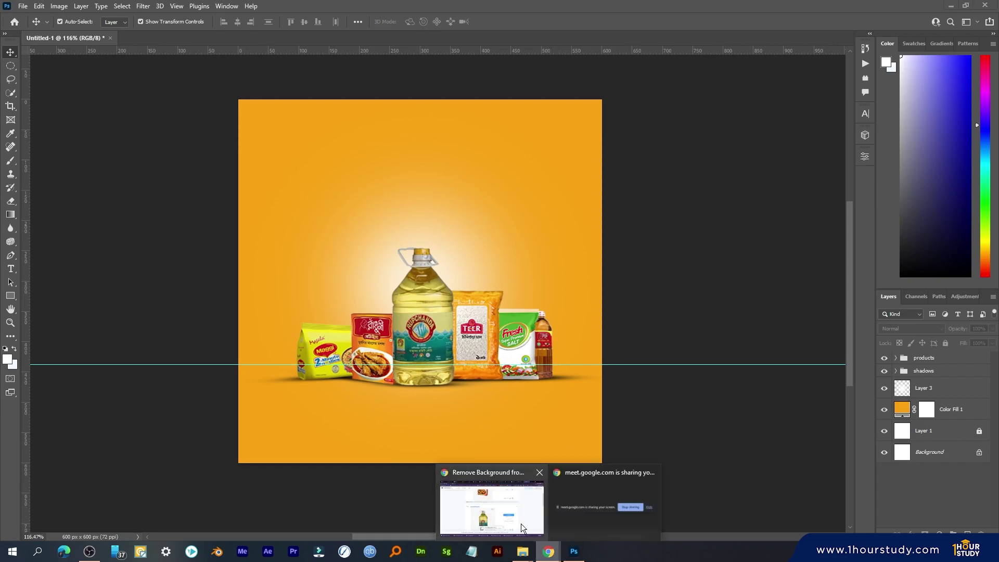
left_click(518, 520)
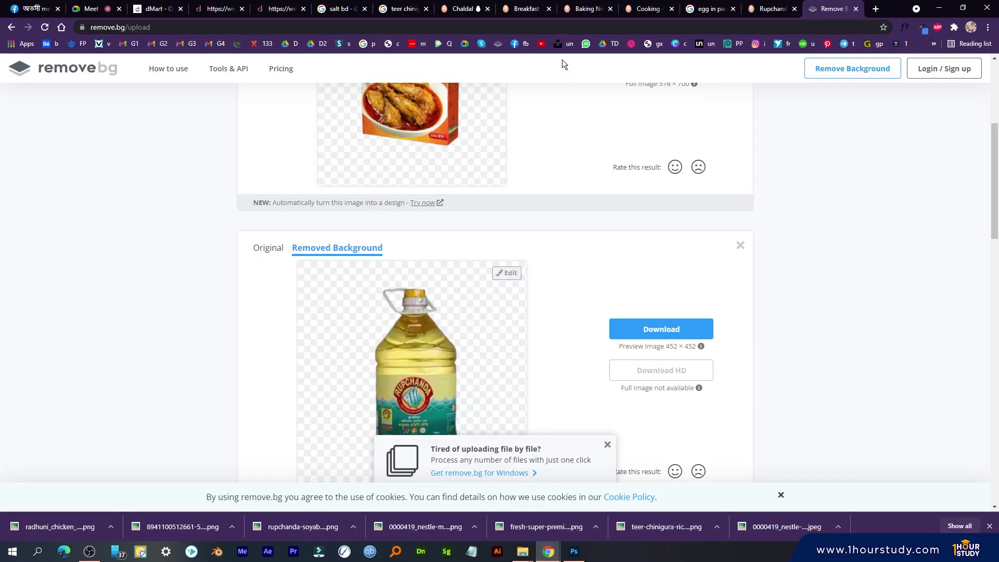
left_click(563, 44)
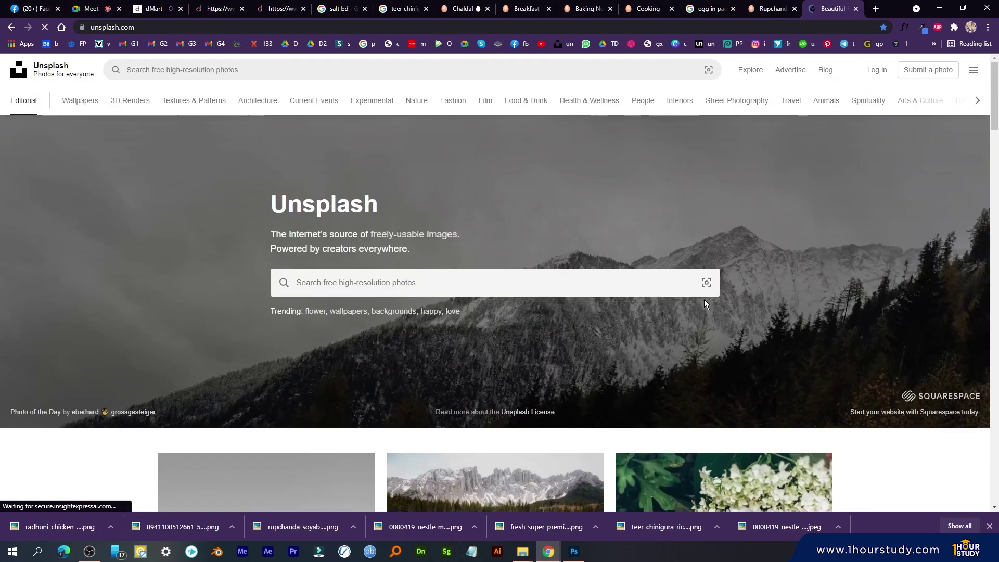
left_click(428, 286)
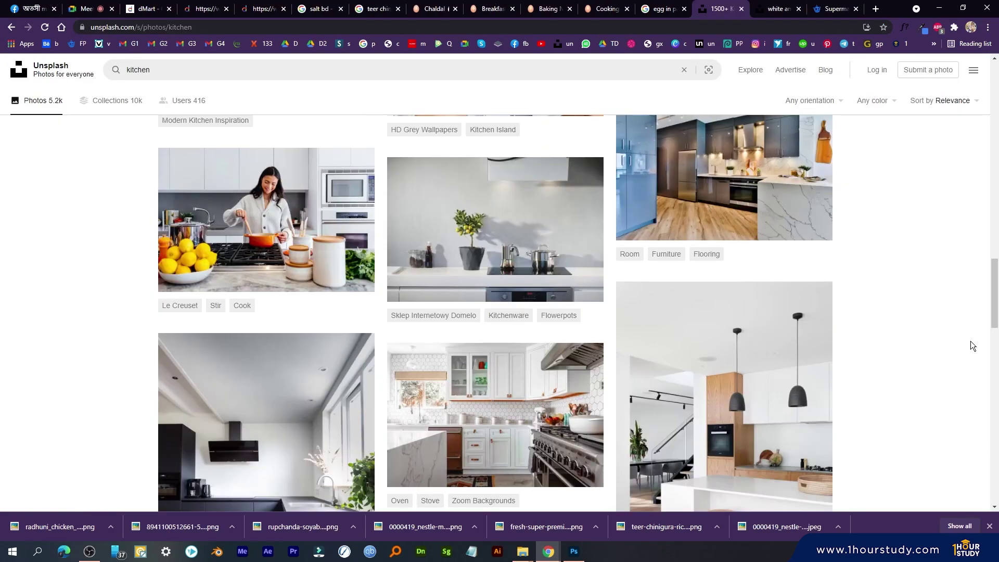
scroll(970, 343, "down", 3)
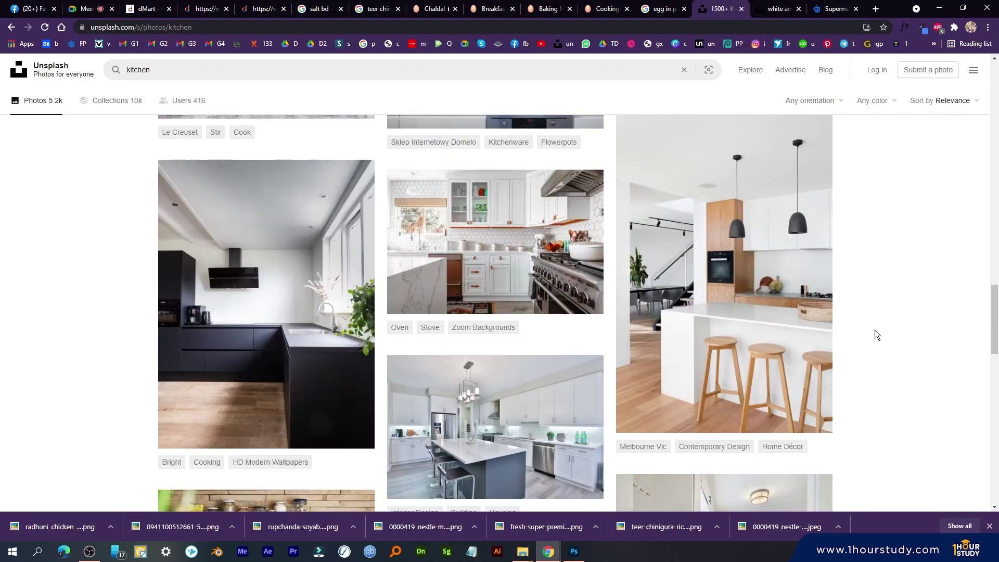
- Open the white kitchen photo with the hexagon-tiled wall and copy the image
left_click(493, 258)
scroll(801, 283, "down", 3)
scroll(813, 270, "up", 3)
right_click(522, 231)
left_click(573, 265)
scroll(661, 279, "down", 10)
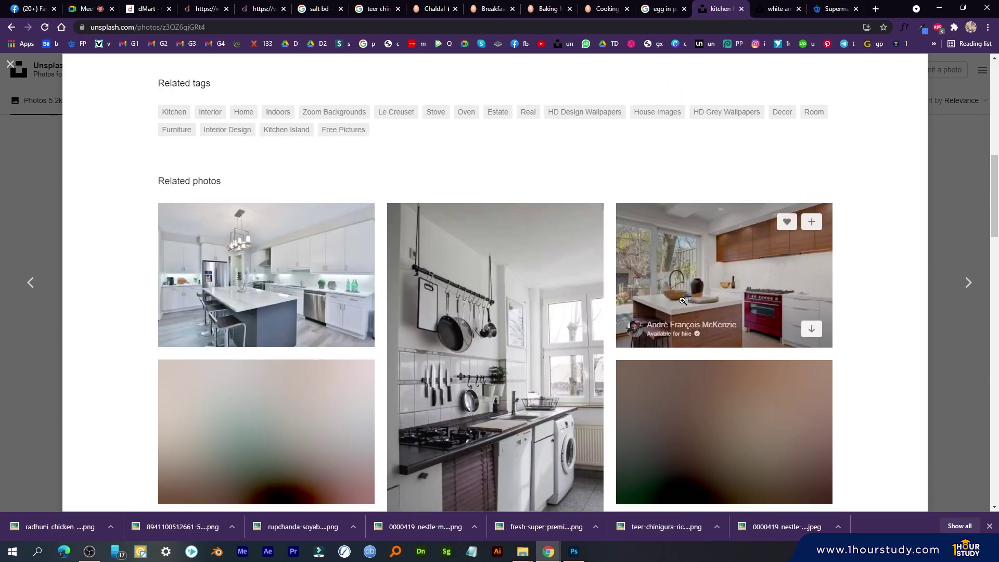
scroll(682, 301, "down", 3)
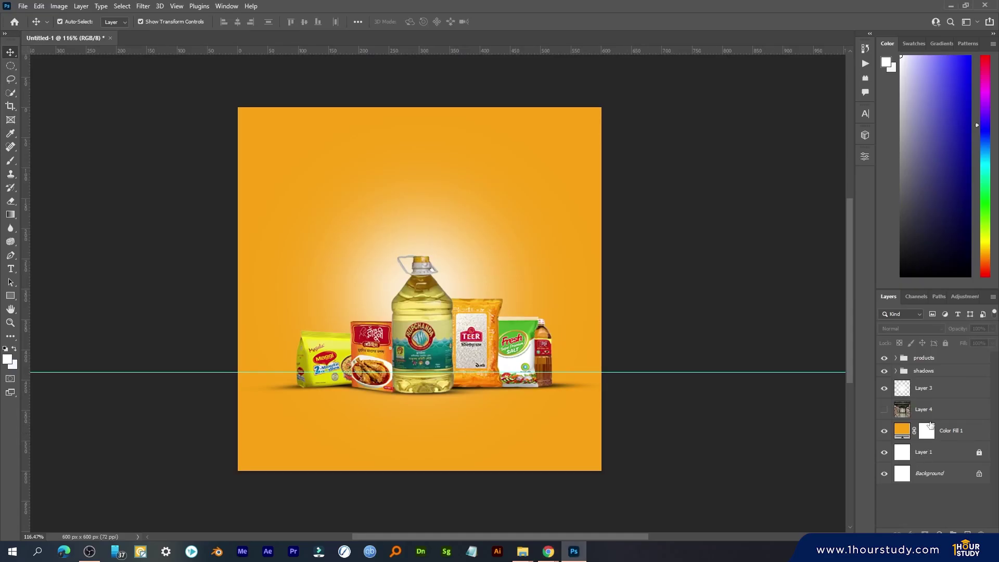
- Switch back to Photoshop, paste the kitchen photo above the supermarket photo layer and make the supermarket layer visible
left_click(929, 416)
key("ctrl+v")
left_click(884, 431)
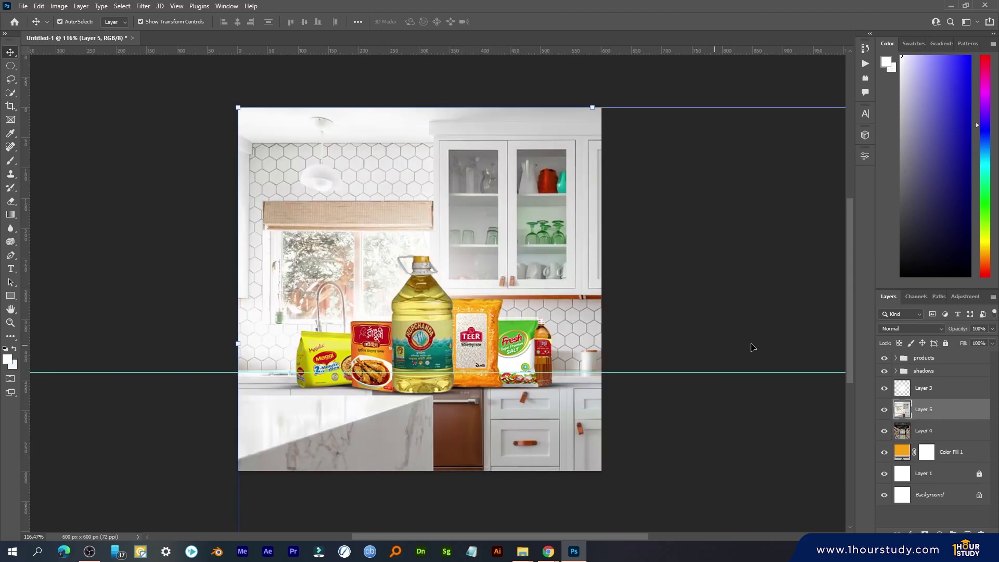
- Set the kitchen photo layer to Multiply with 11% opacity
left_click(903, 328)
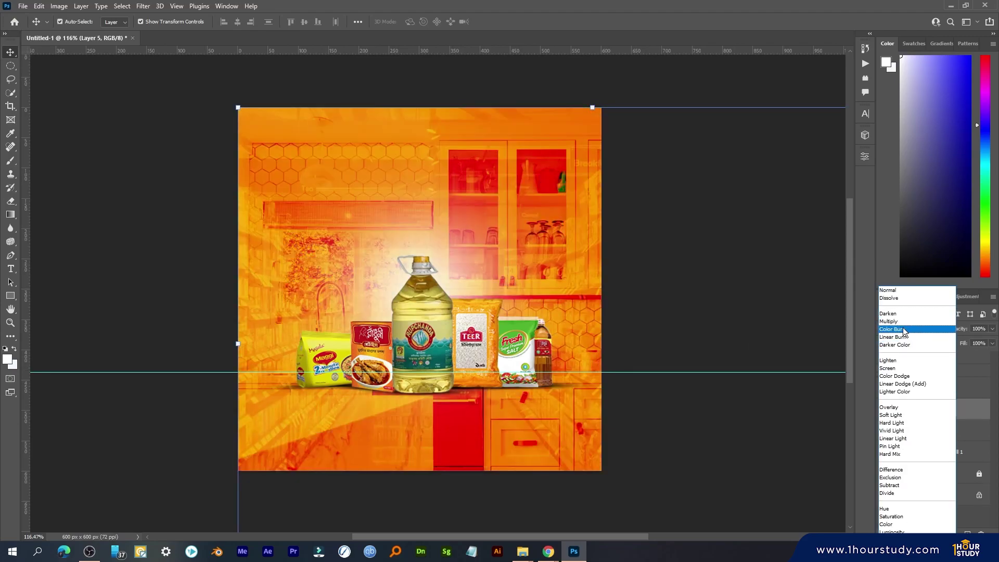
left_click(900, 320)
left_click(993, 328)
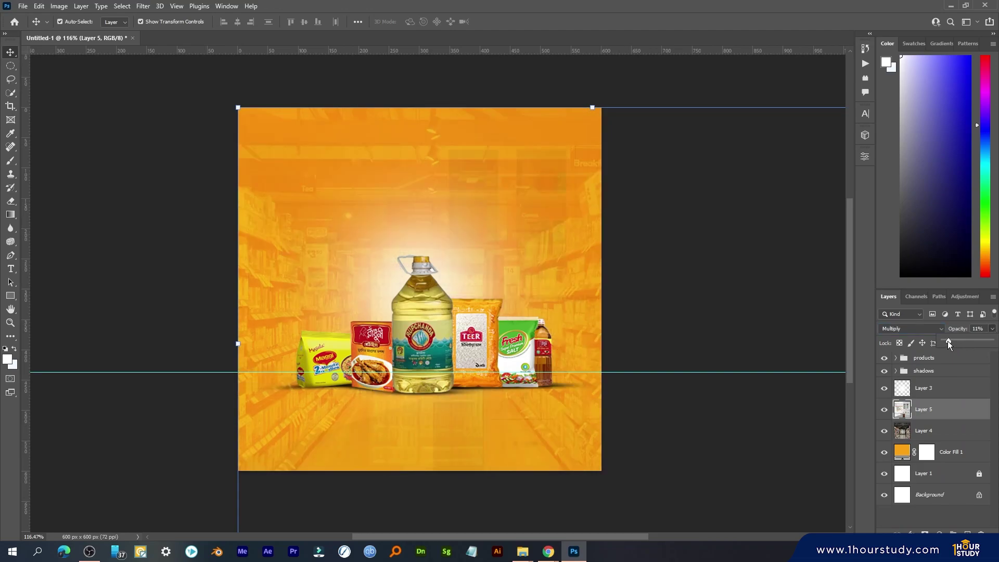
left_click(783, 290)
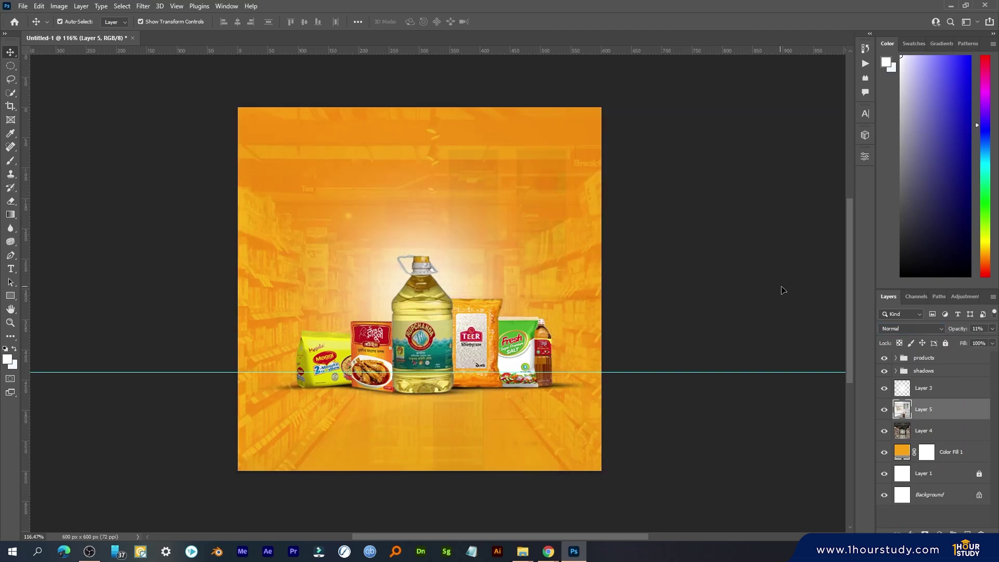
- Hide the supermarket photo layer and set the kitchen photo layer's opacity to 9%
left_click(884, 431)
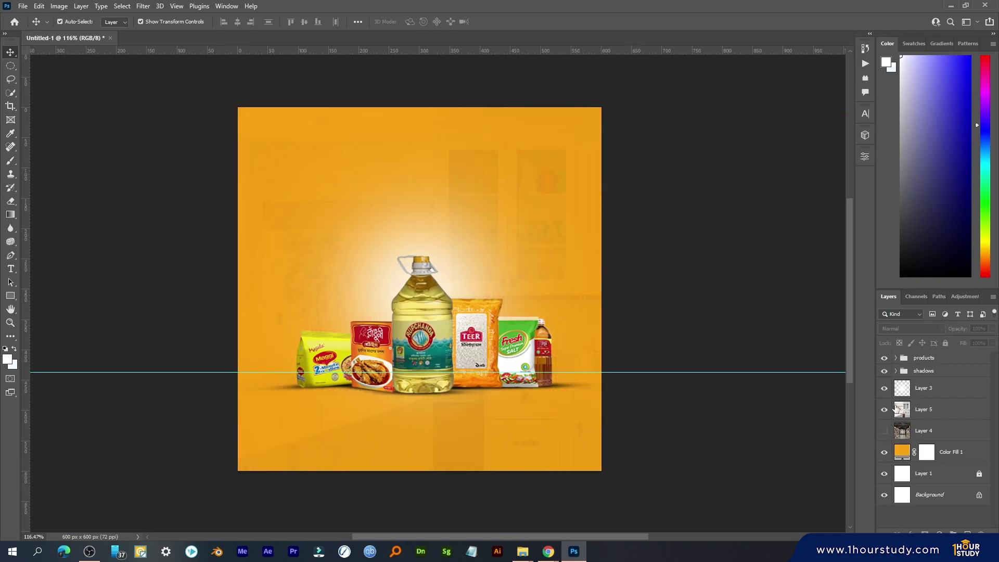
left_click(931, 409)
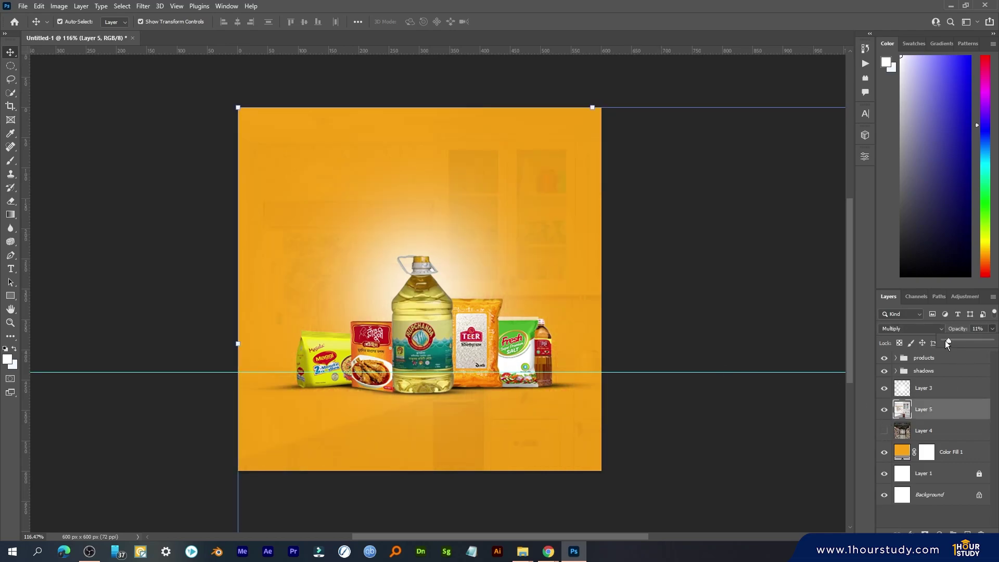
left_click_drag(950, 341, 944, 342)
left_click(683, 245)
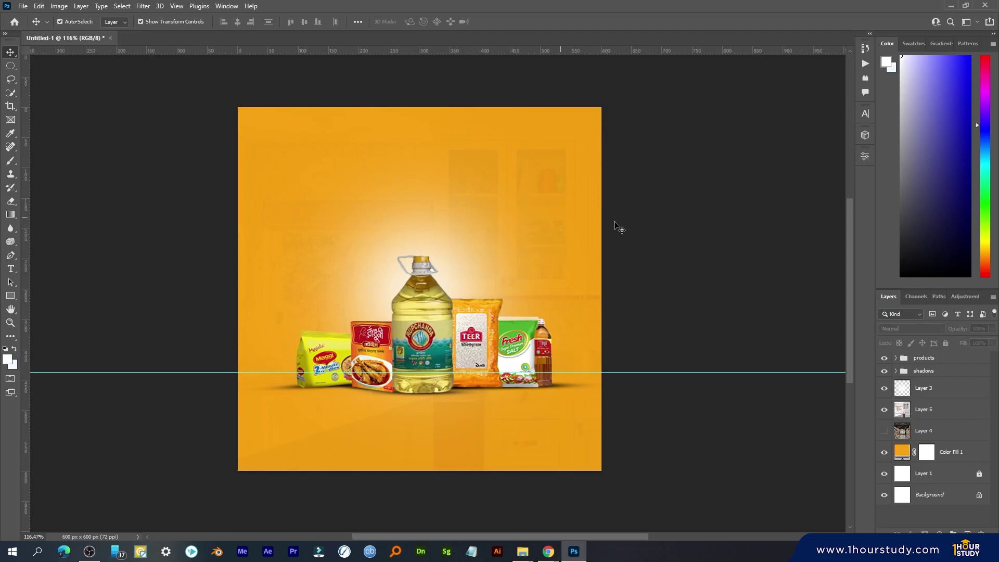
left_click(947, 411)
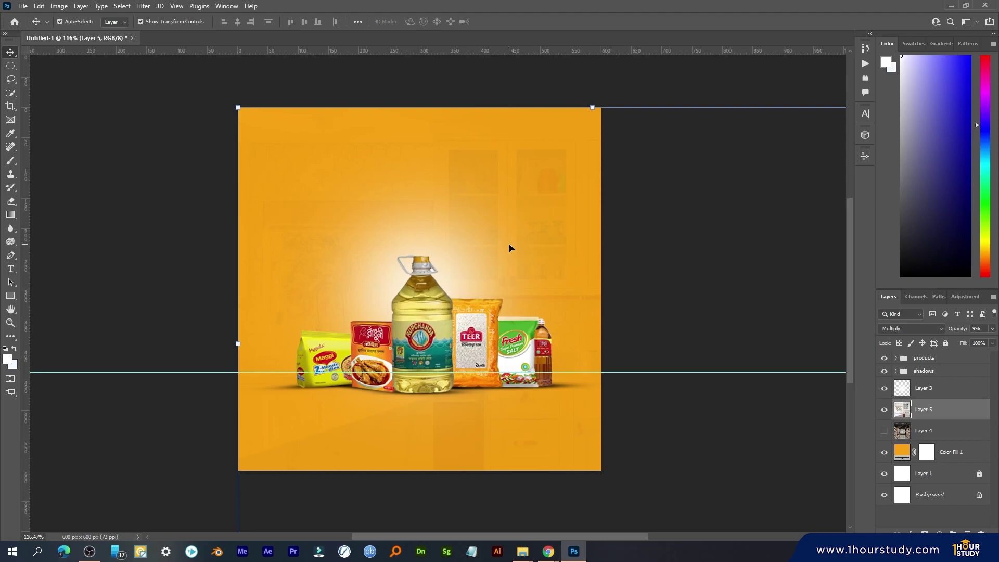
scroll(521, 234, "down", 1)
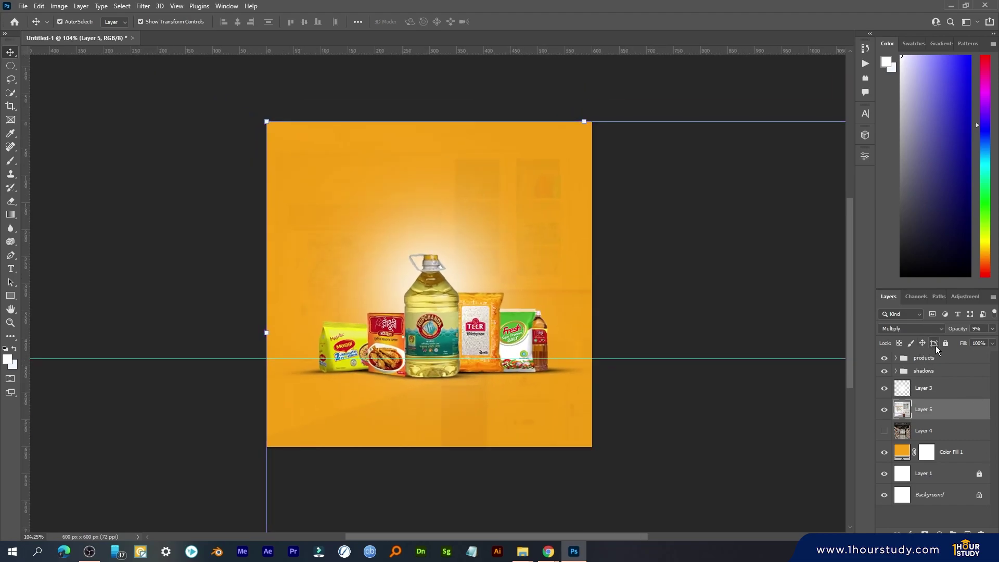
- Lock the kitchen photo layer and delete the hidden supermarket photo layer
left_click(944, 345)
left_click(935, 432)
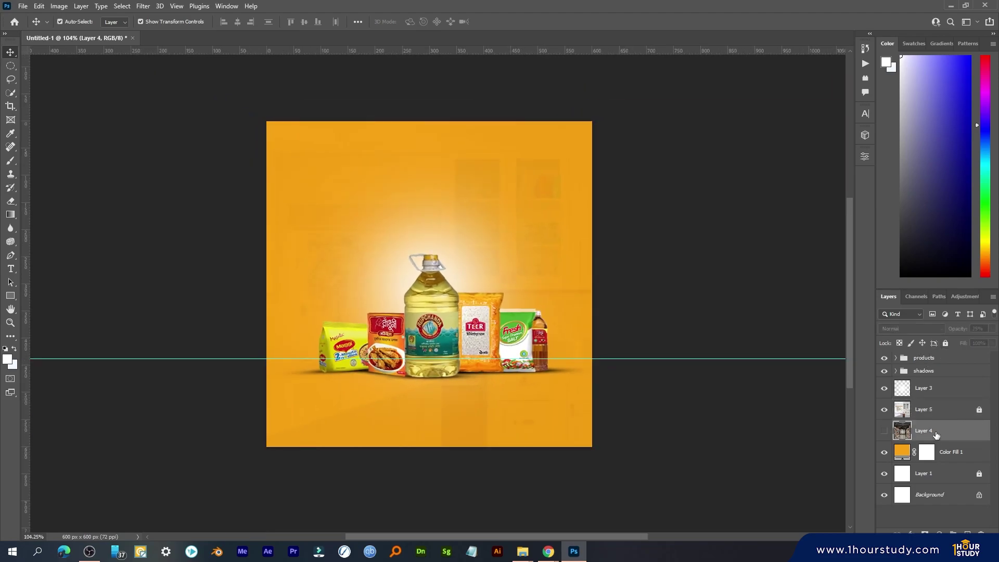
key("Delete")
scroll(448, 171, "up", 1)
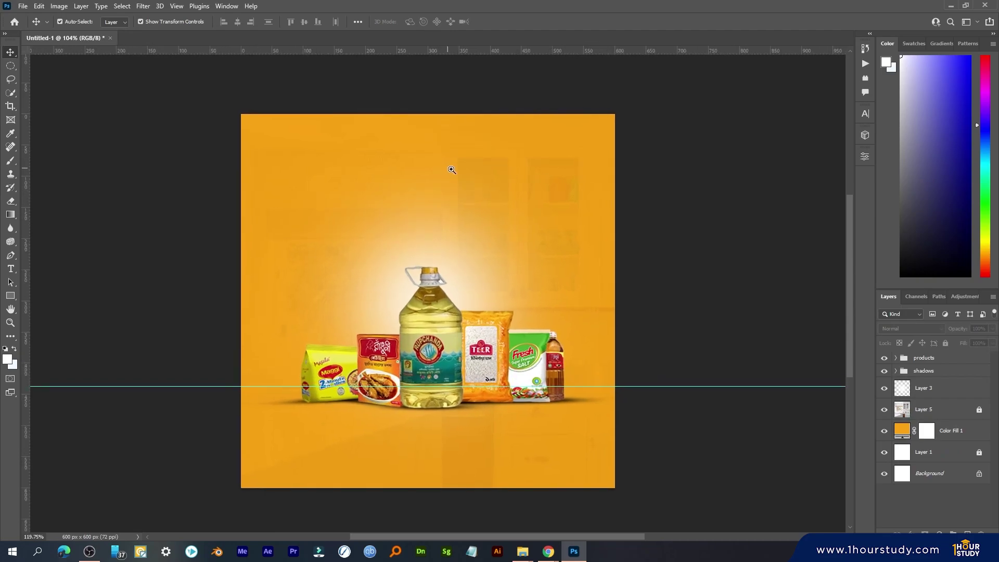
left_click_drag(522, 193, 476, 197)
left_click_drag(397, 262, 484, 276)
scroll(484, 275, "up", 1)
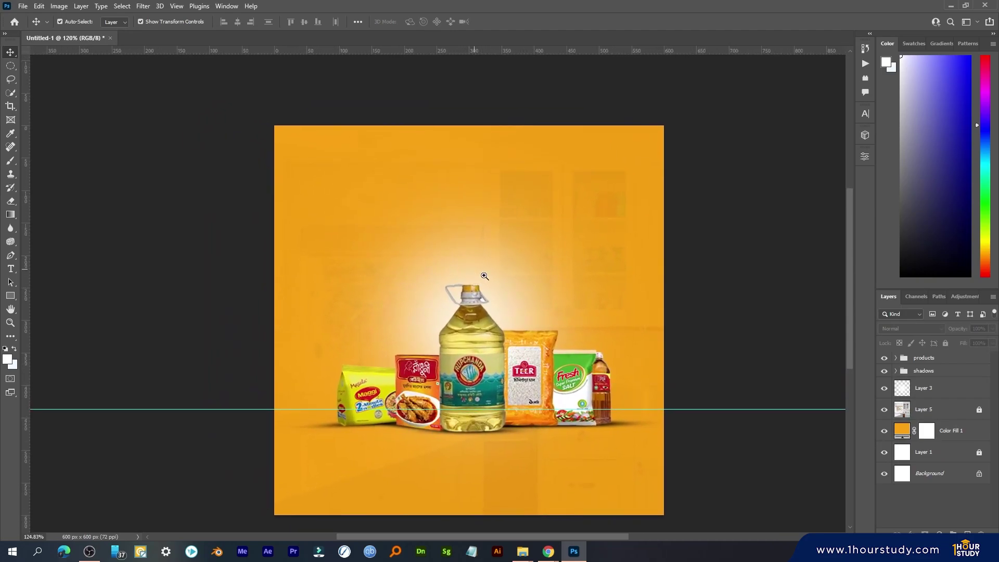
scroll(553, 272, "down", 1)
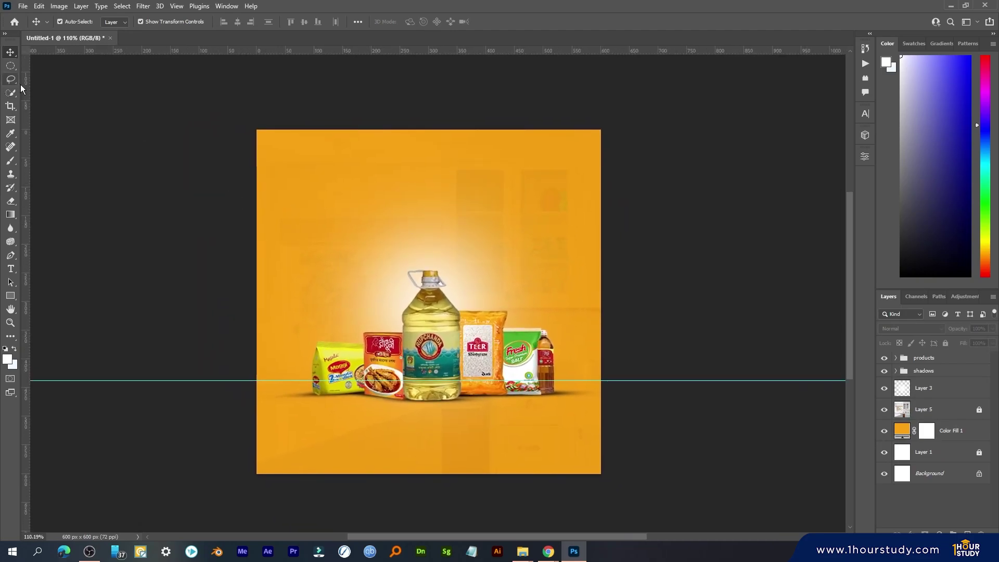
- Add the text line "শপিং এখন" in Hind Siliguri SemiBold, 12 pt, on a new layer above the products group
left_click(924, 358)
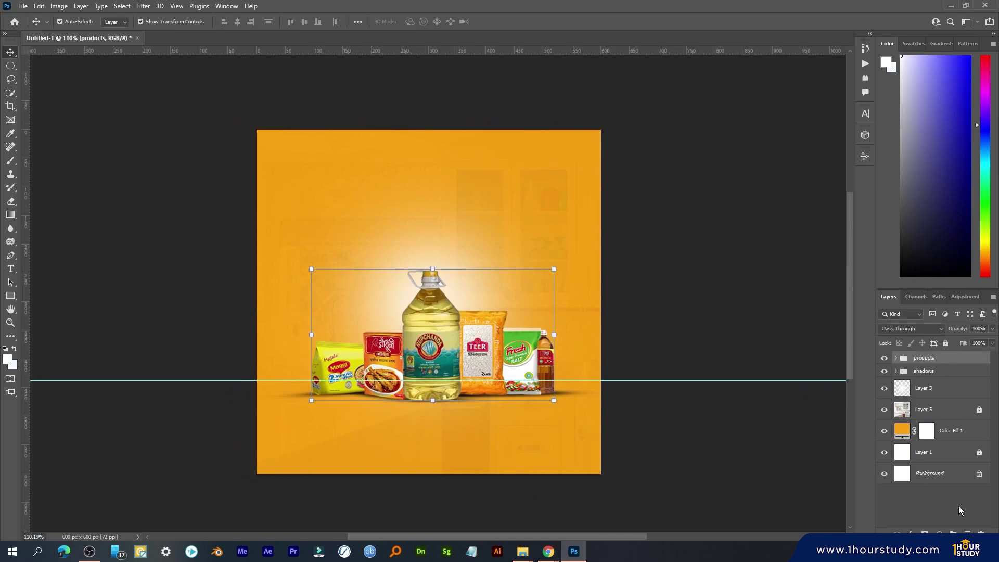
key("ctrl+shift+alt+n")
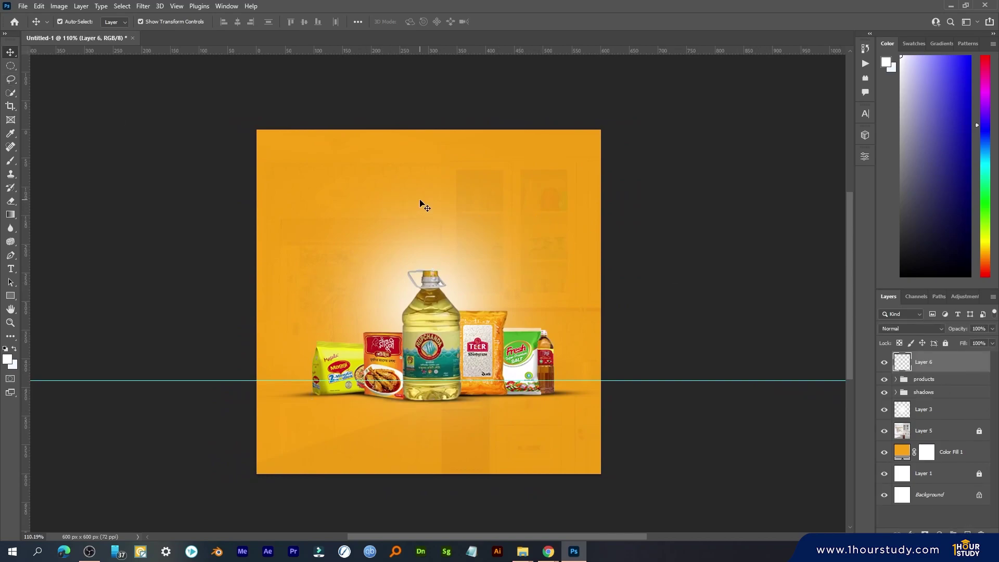
key("t")
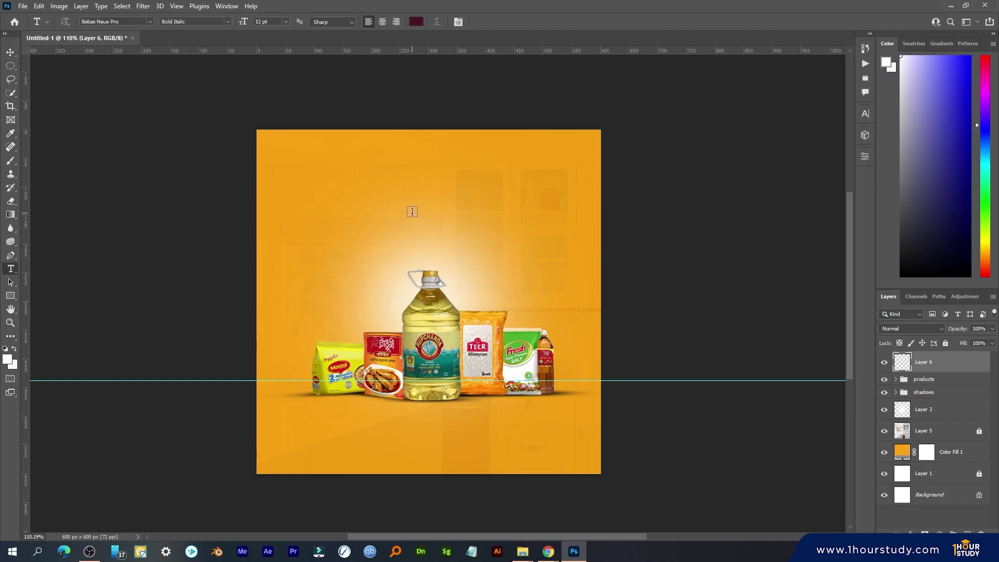
left_click(412, 211)
left_click(129, 21)
left_click(150, 21)
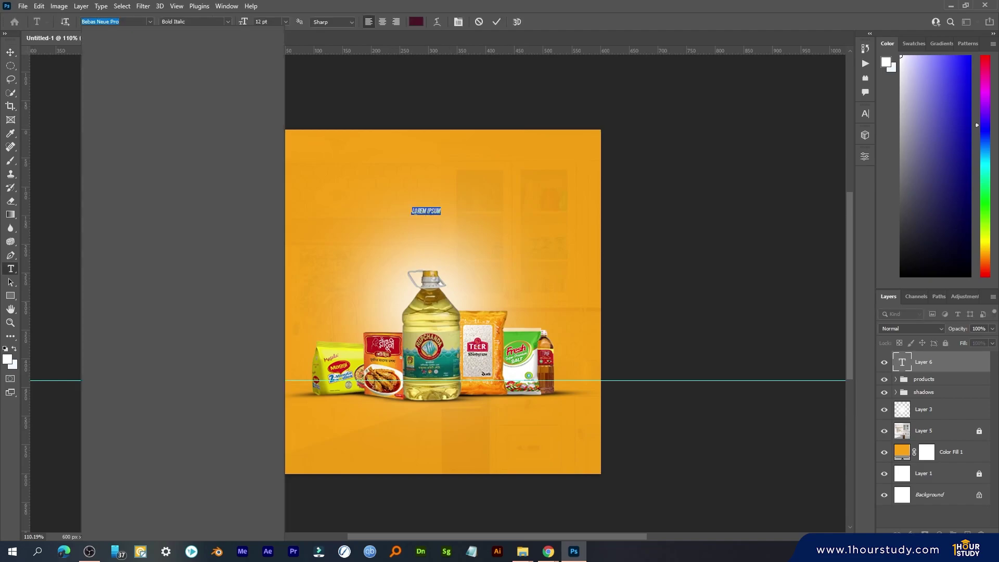
type("hind")
left_click(145, 77)
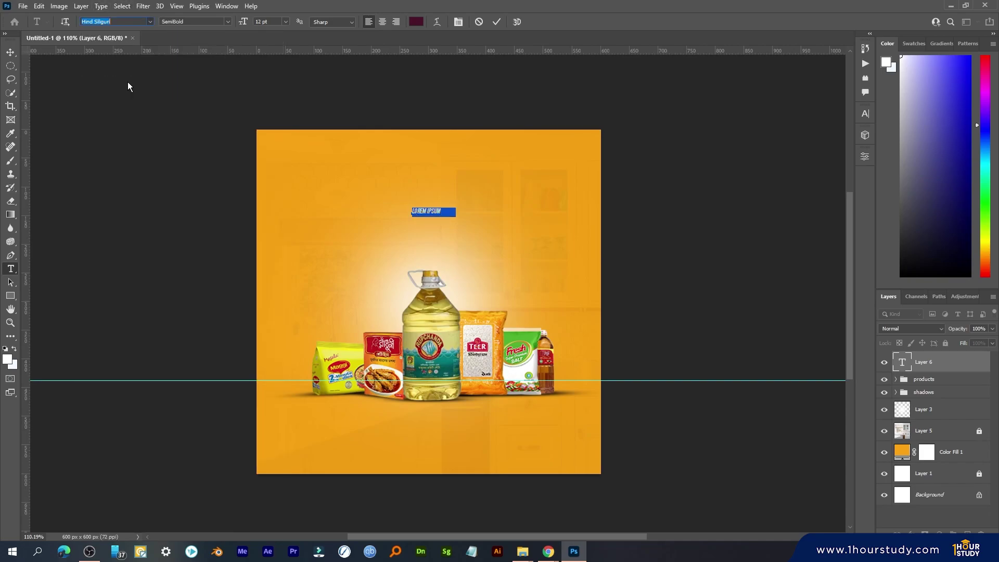
type("অ")
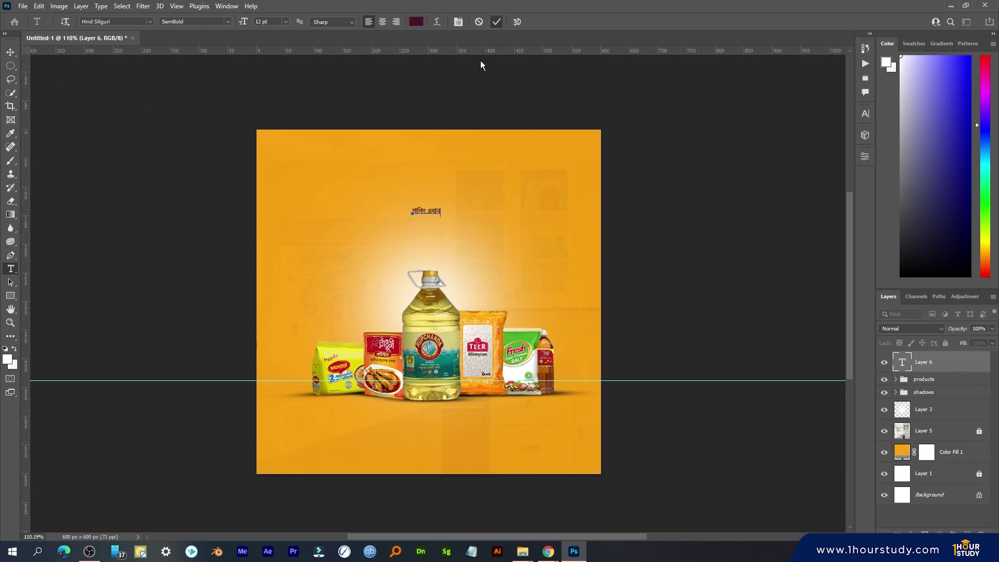
key("ctrl+Return")
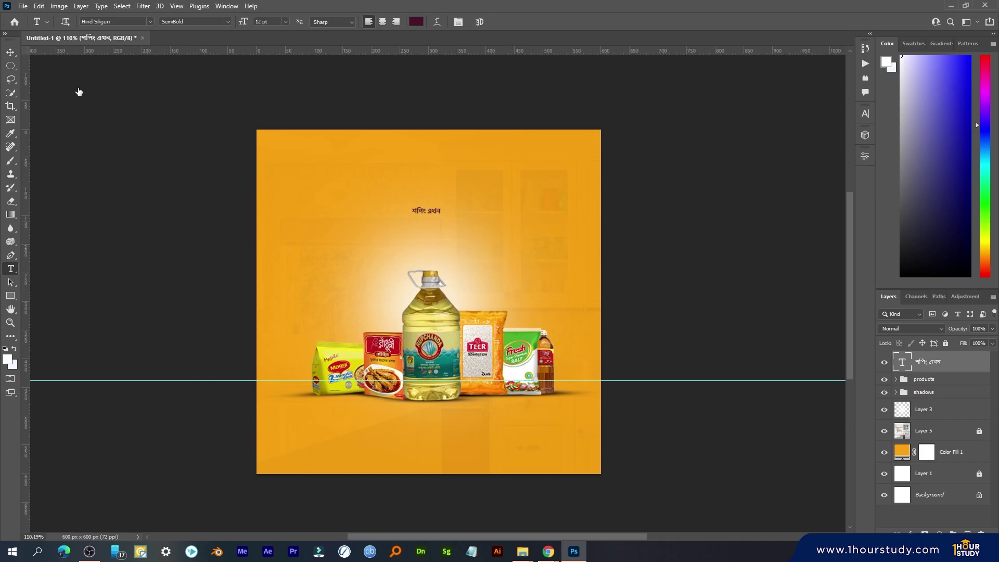
- Duplicate the text line, place the copy below it enlarged to about 34.22 pt, and replace its wording with "হাতের মুঠোয়!"
left_click(11, 54)
key("ctrl+j")
left_click_drag(441, 214, 435, 234)
key("Return")
double_click(436, 230)
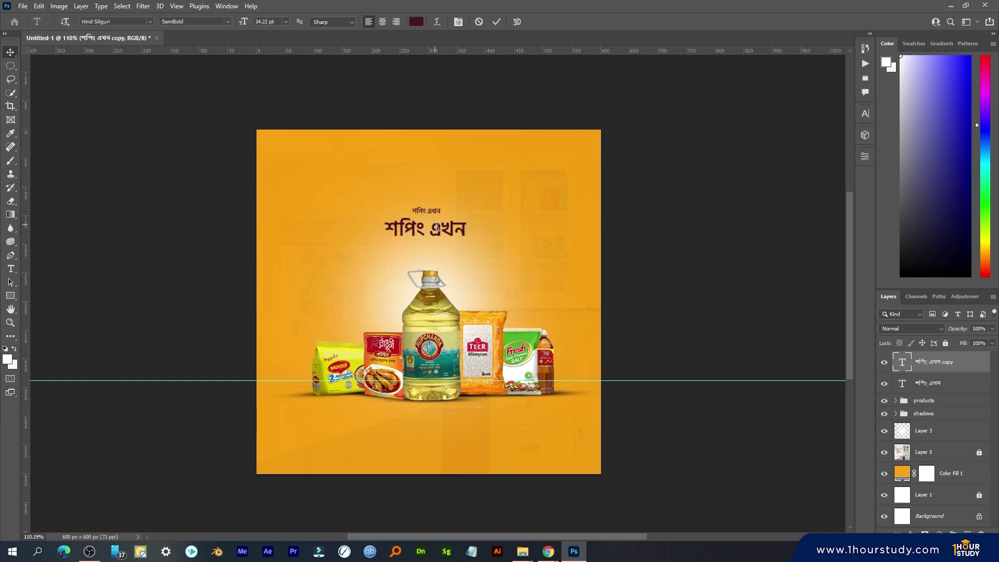
type("হাতের")
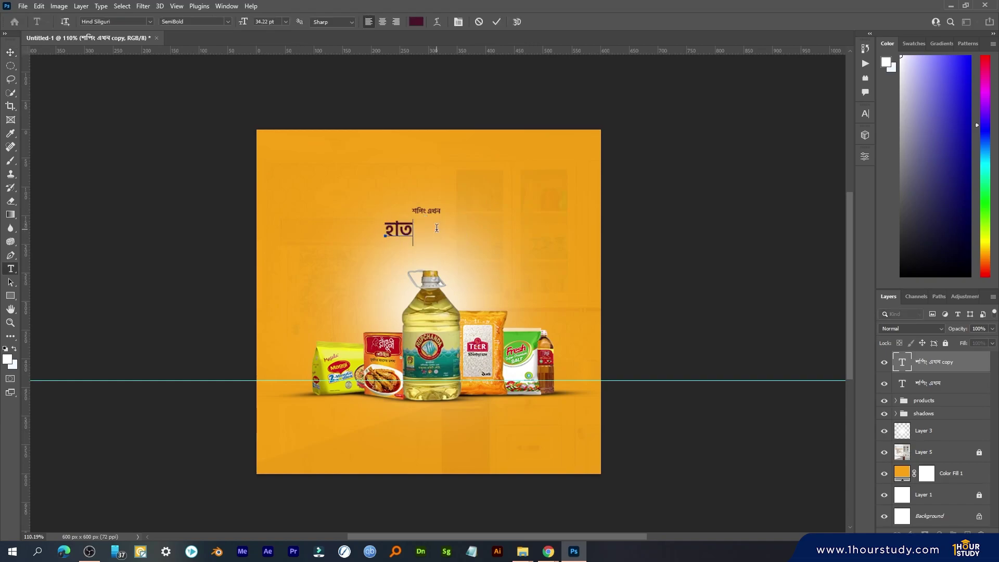
type(" মুঠ")
type("ো")
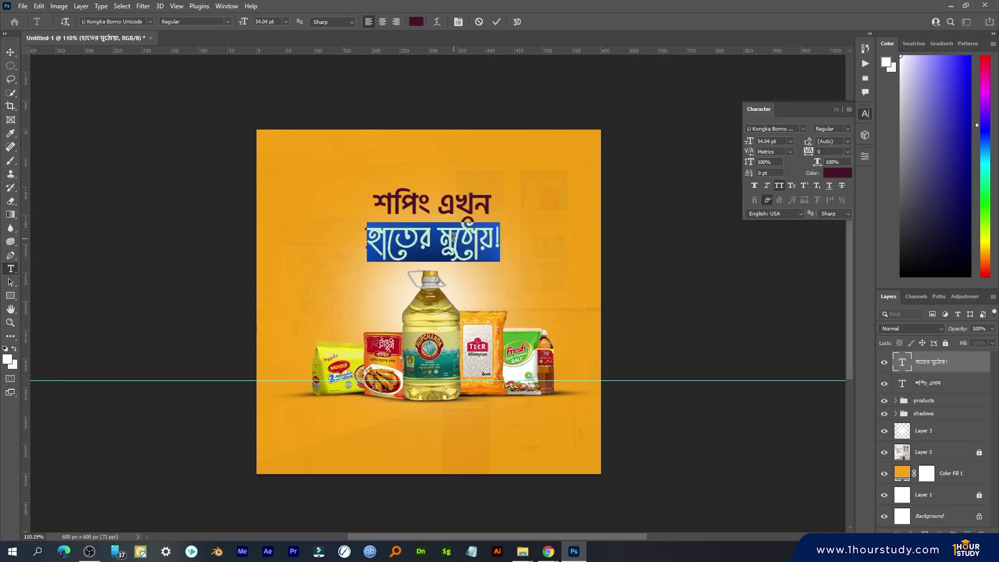
- Replace the second headline line's wording with "সাধ্যের মধ্যে!"
type("সা")
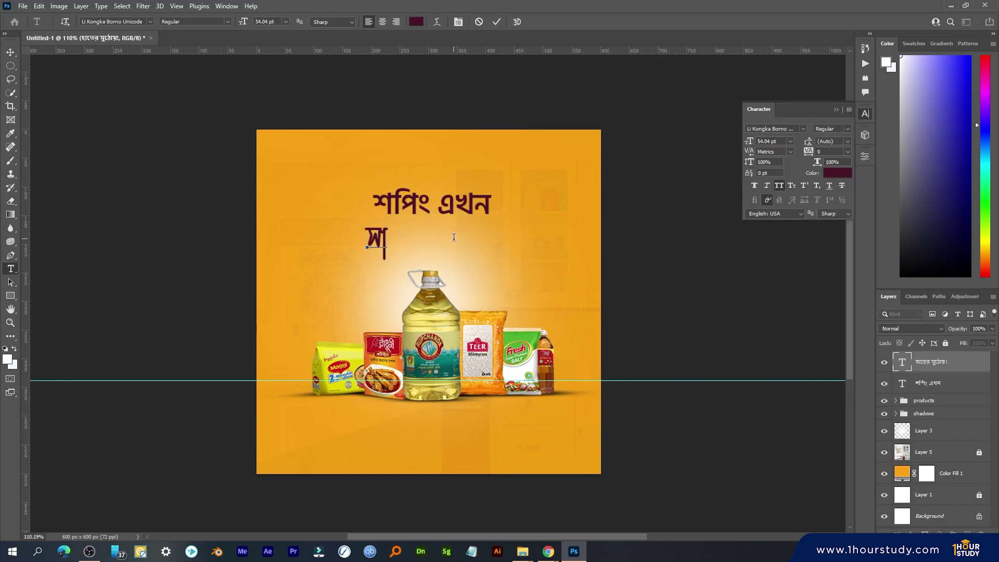
type("ধ্যের মধ্")
key("BackSpace")
key("BackSpace")
key("BackSpace")
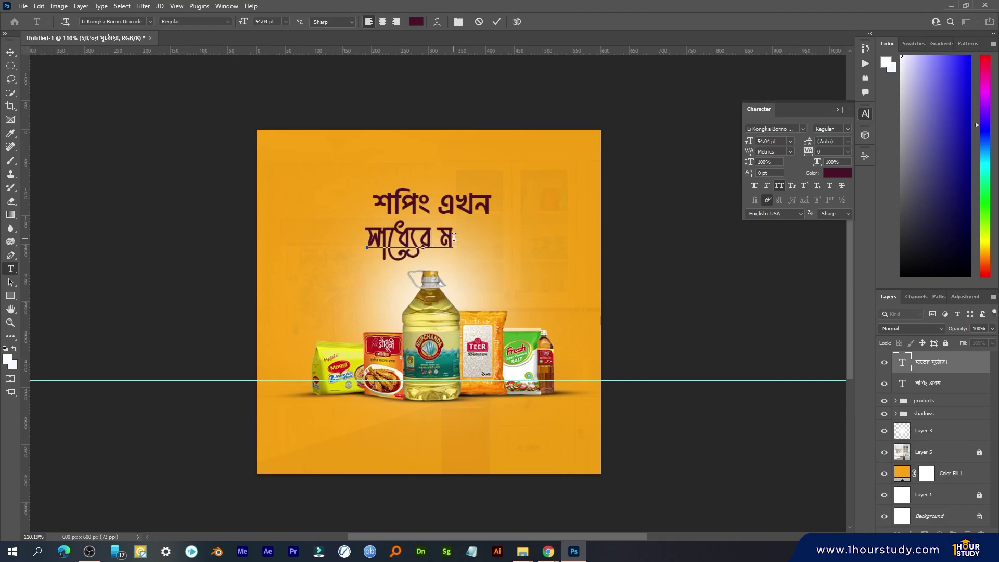
type("ন্দধে")
key("BackSpace")
key("BackSpace")
key("BackSpace")
key("BackSpace")
type("ড")
key("BackSpace")
type("ত")
key("BackSpace")
type("ড")
key("BackSpace")
type("ত")
key("BackSpace")
type("ড")
key("BackSpace")
type("ধ্যেই")
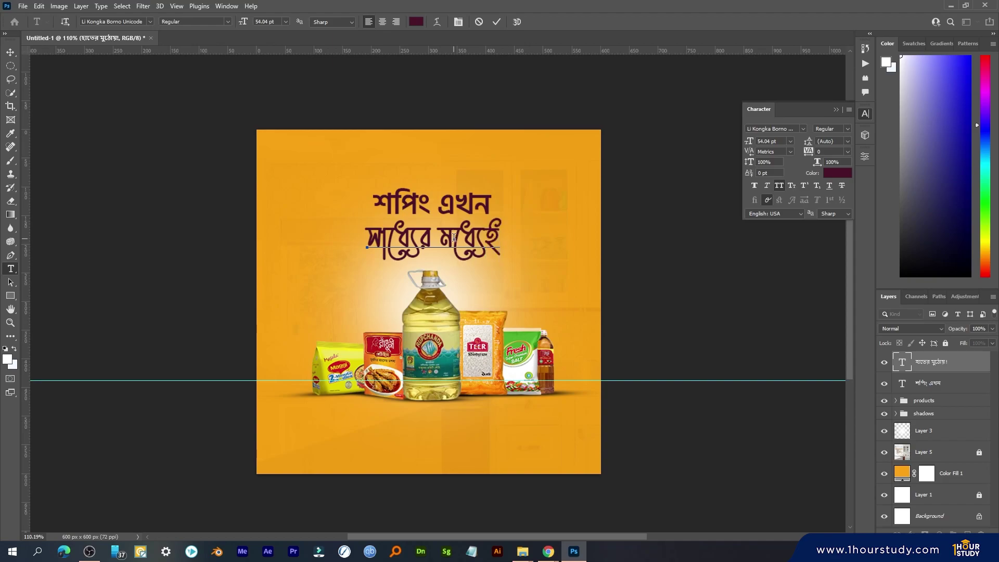
key("BackSpace")
type("!")
left_click(497, 22)
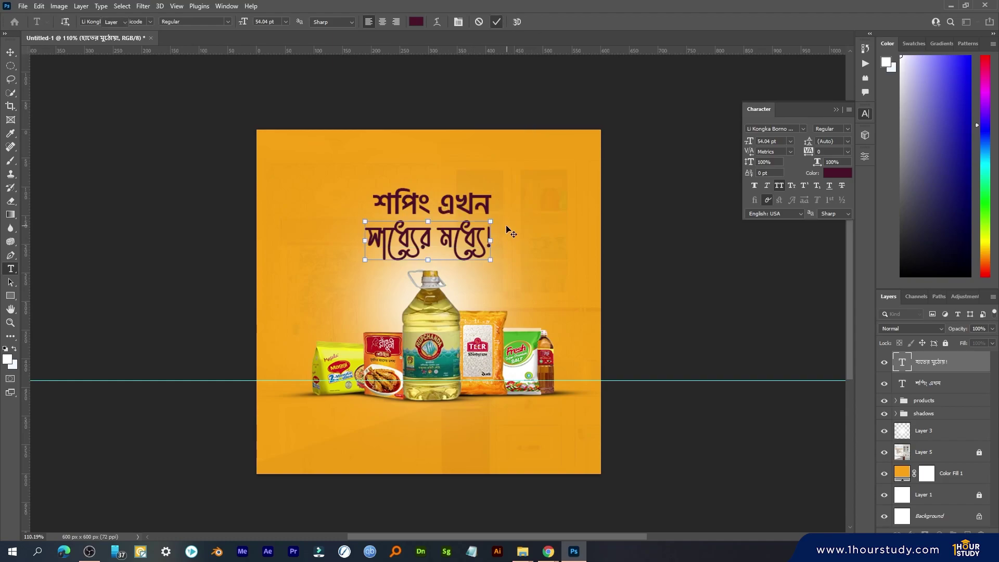
- Enlarge the second headline line to about 147%, centre it above the oil bottle, and try tilting it about -5 degrees
key("v")
left_click_drag(491, 260, 536, 274)
left_click_drag(520, 237, 512, 232)
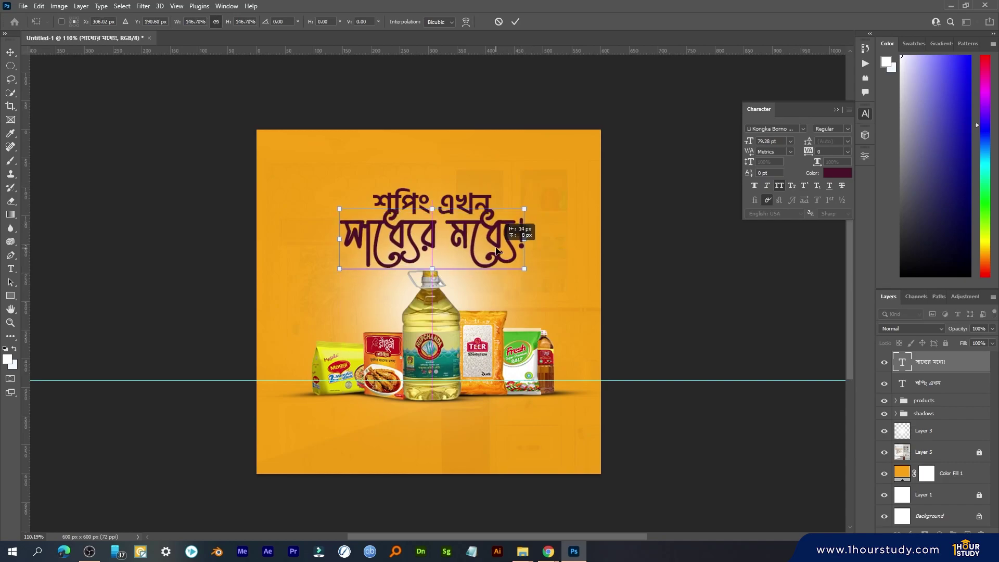
left_click(515, 22)
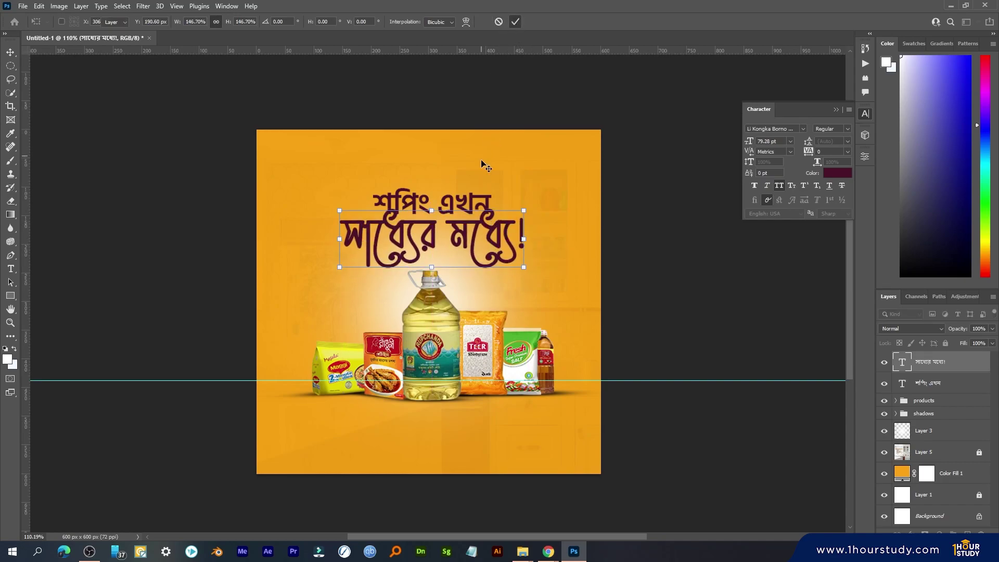
key("ctrl+t")
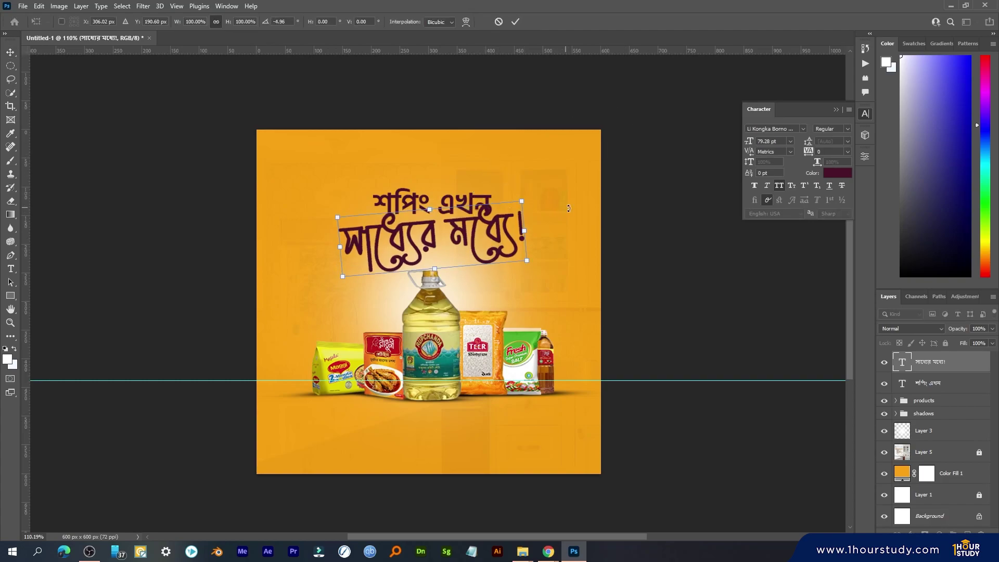
left_click(513, 21)
- Scale the upper headline line "শপিং এখন" down to about 74%, keeping it centred above the second line
key("ctrl+t")
left_click_drag(486, 193, 455, 198)
key("ctrl+z")
left_click(517, 23)
key("ctrl+t")
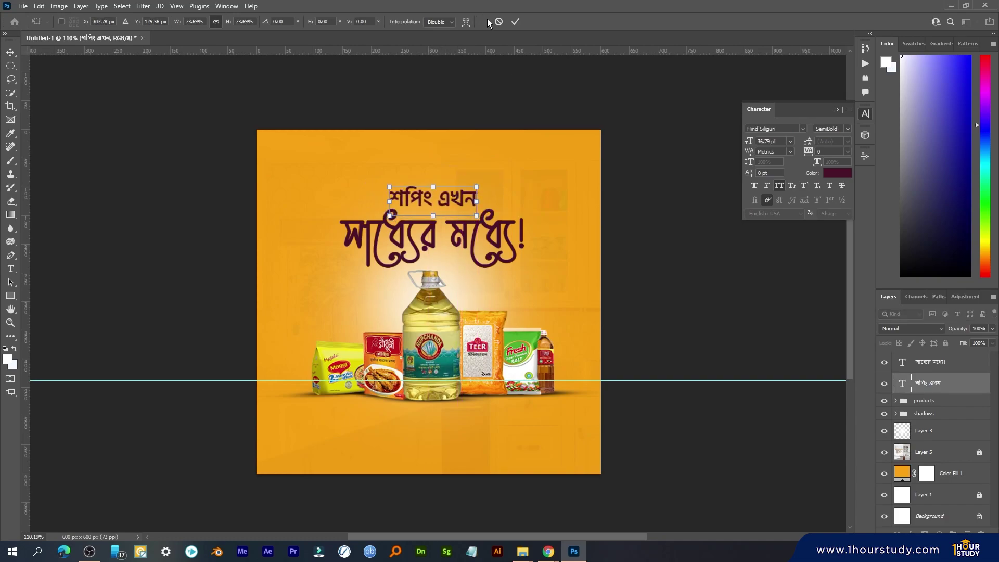
left_click(516, 22)
- Move both headline lines slightly up, close the character settings and deselect the text
left_click(594, 181)
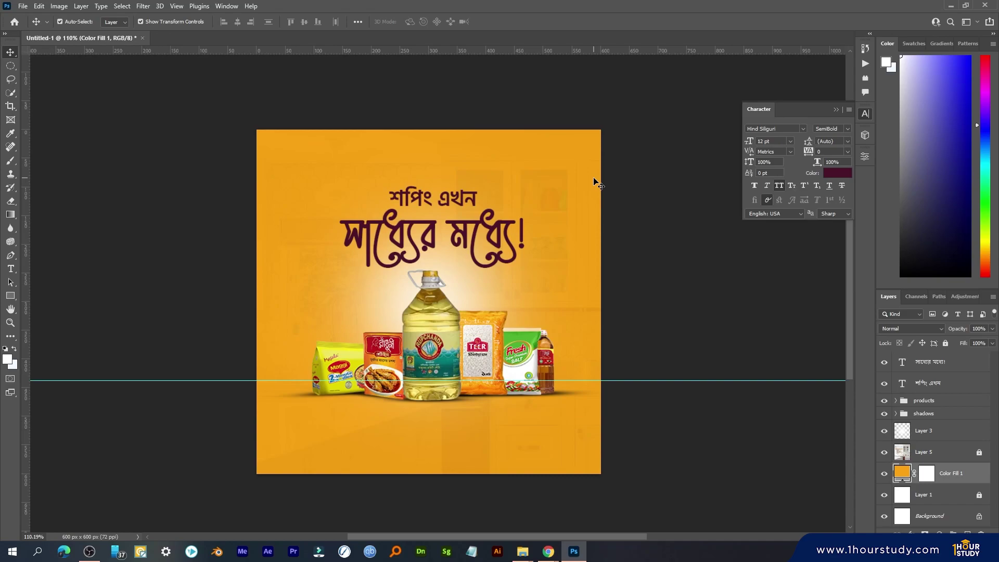
left_click_drag(447, 208, 448, 198)
left_click(463, 258)
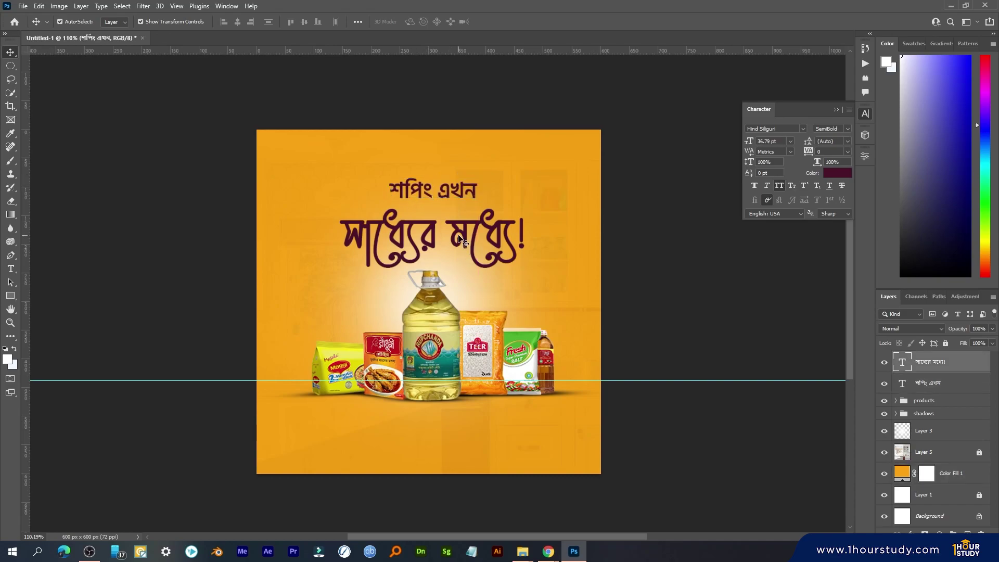
left_click(864, 114)
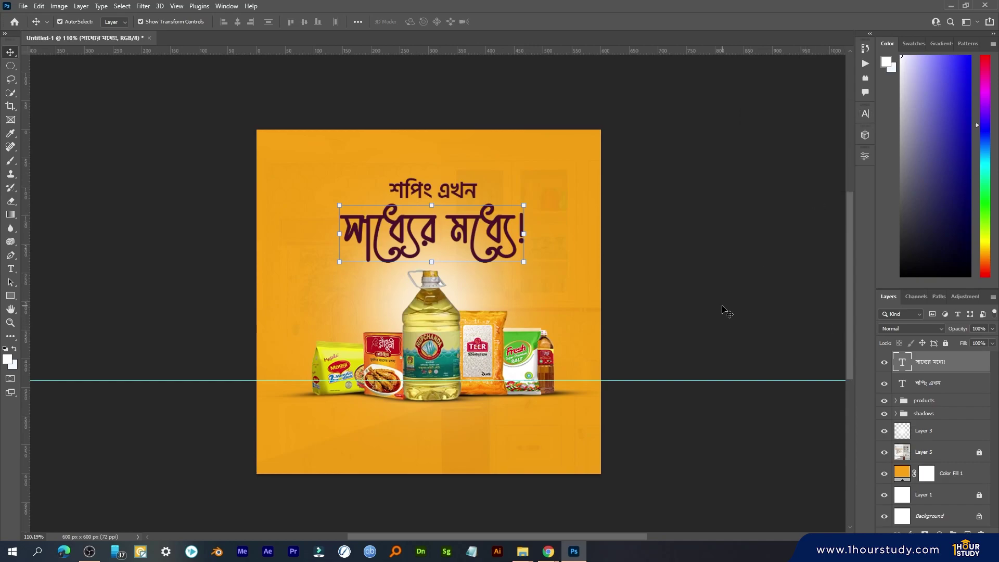
left_click(630, 284)
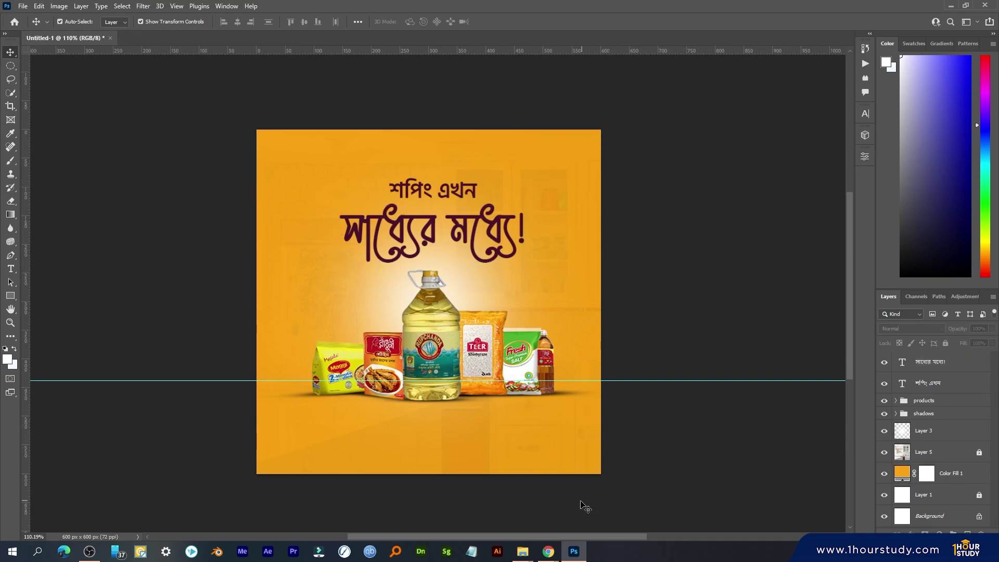
- Switch to the browser, open the Freepik Organic Store logo page and copy a screenshot of the white-background logo
mouse_move(546, 546)
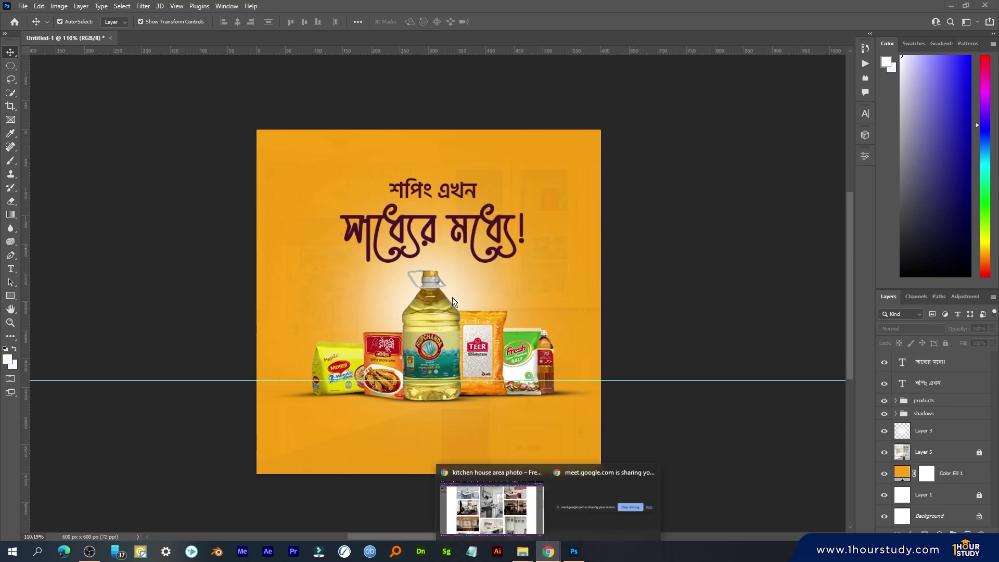
left_click(496, 508)
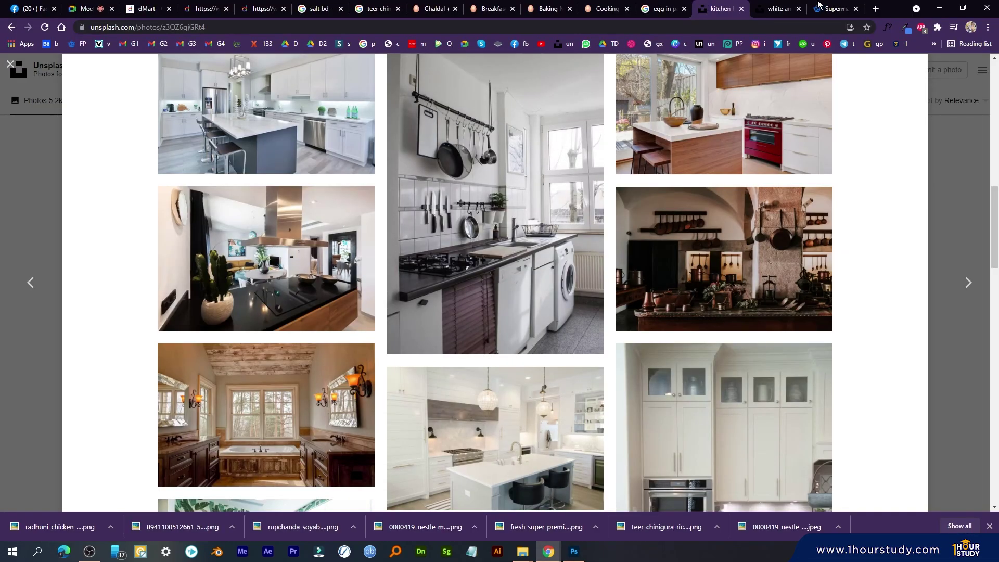
left_click(817, 5)
key("Print")
left_click_drag(237, 94, 559, 252)
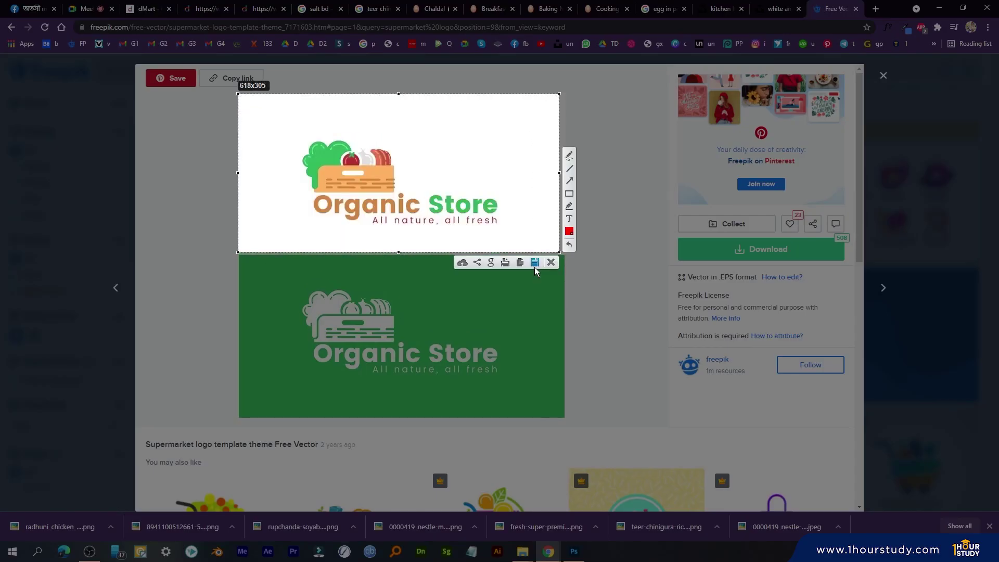
left_click(521, 263)
- Switch back to Photoshop, paste the logo above the text layers and set its blend mode to Multiply
left_click(574, 551)
key("ctrl+v")
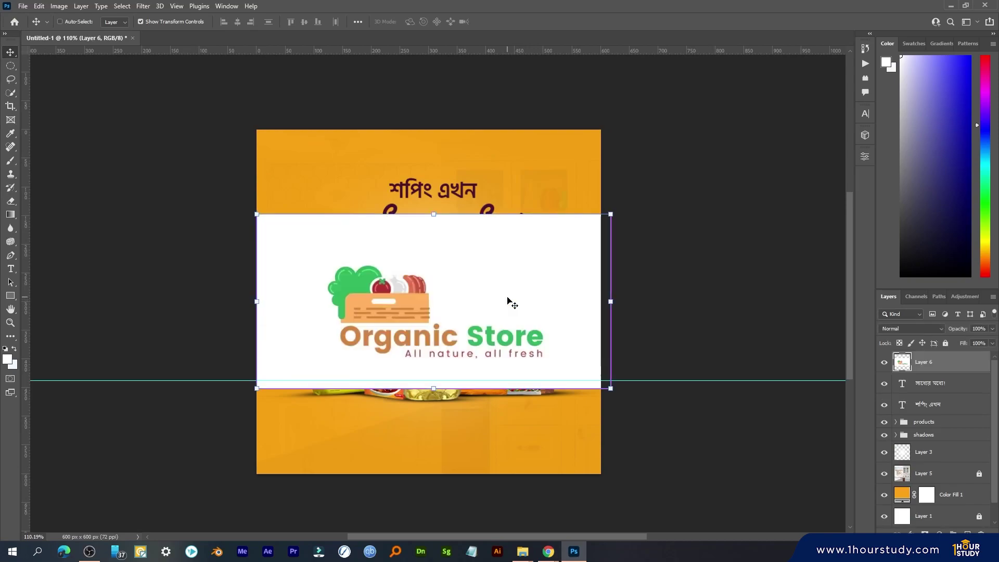
left_click(911, 328)
left_click(913, 326)
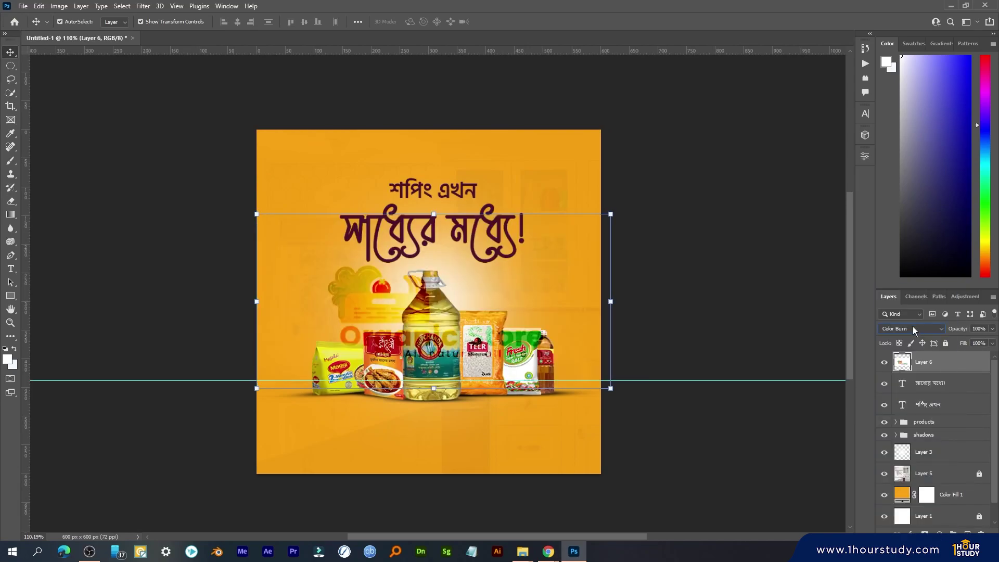
left_click(913, 328)
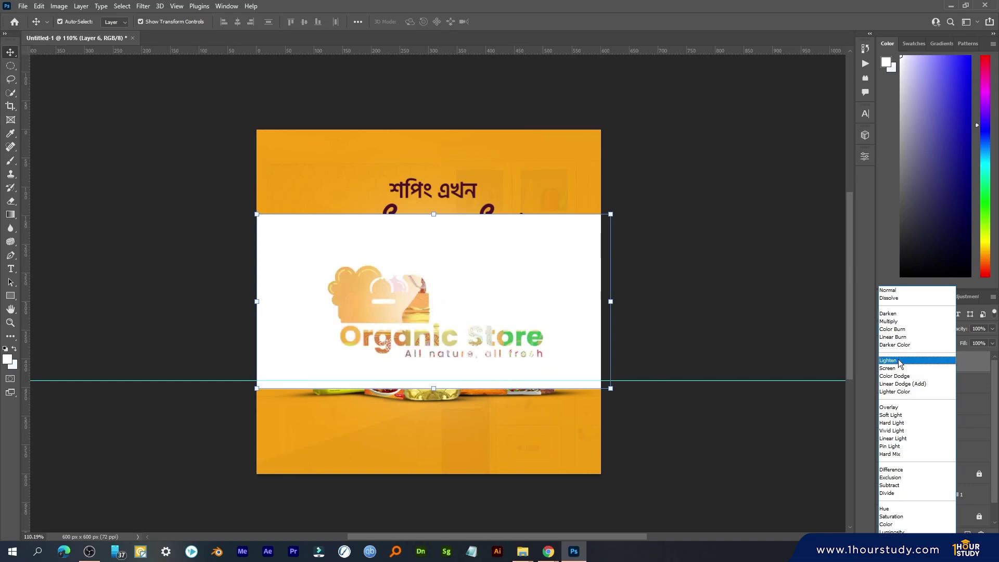
left_click(901, 321)
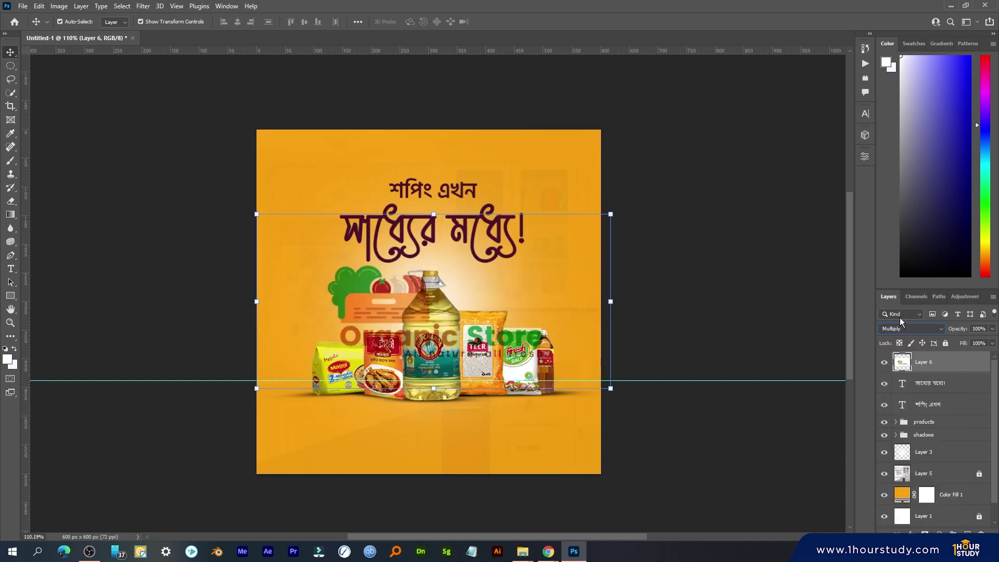
- Scale the logo to about 29%, place it in the ad's upper-left corner and deselect it
left_click_drag(613, 389, 304, 169)
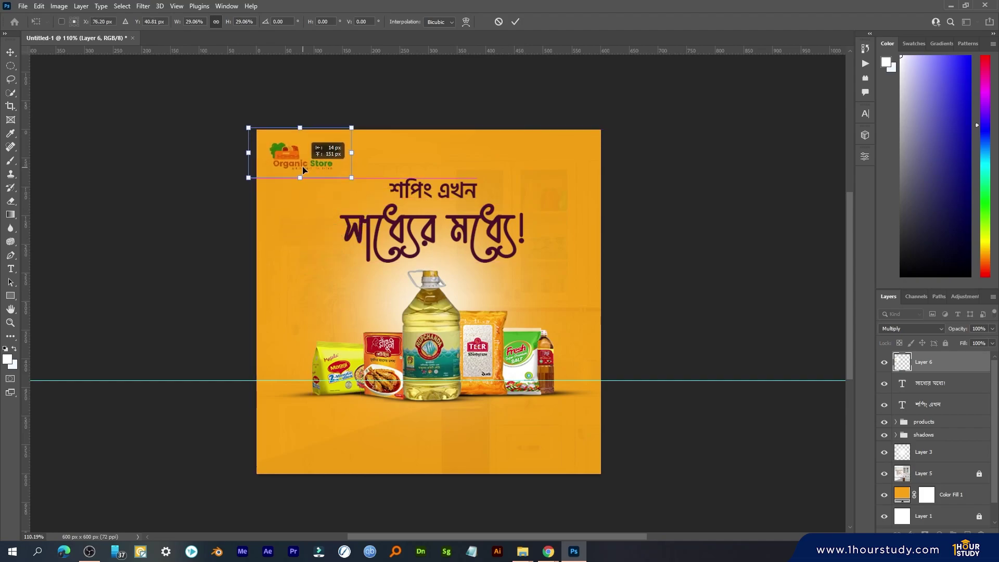
left_click(515, 22)
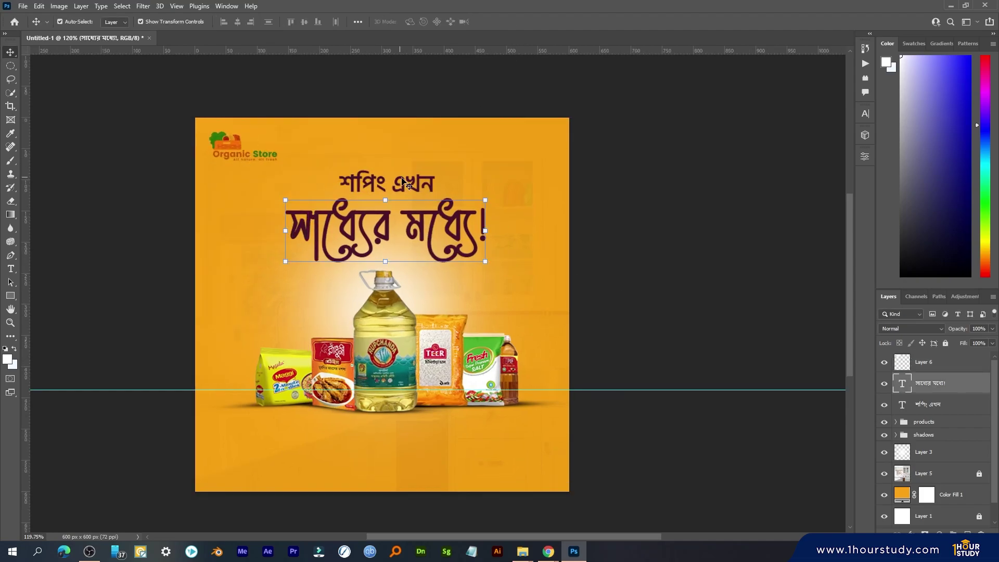
left_click(527, 177)
left_click_drag(402, 401, 417, 357)
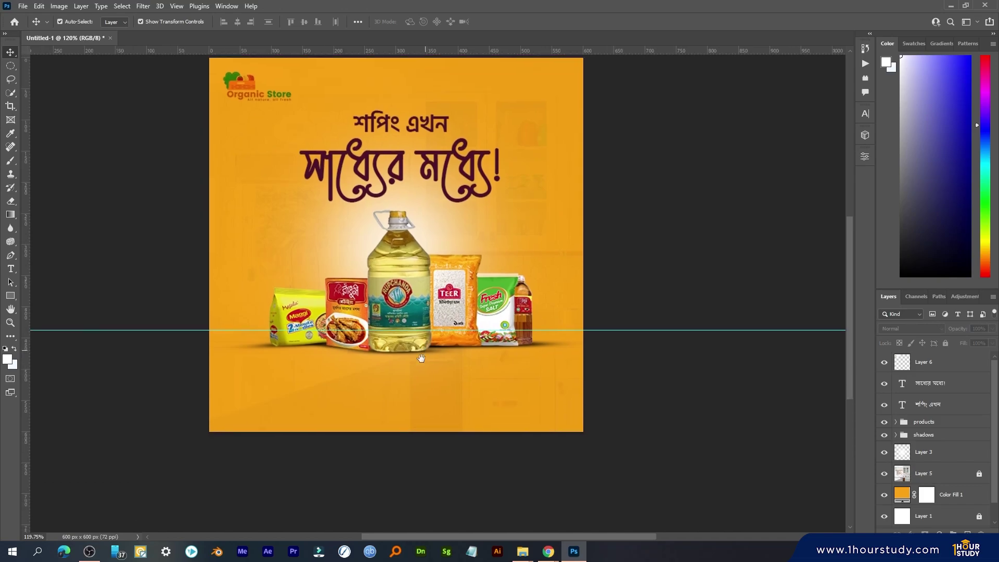
- Add a white rounded bar near the ad's lower-left corner, delete the extra second rectangle and shift the remaining bar slightly down
left_click_drag(297, 406, 308, 408)
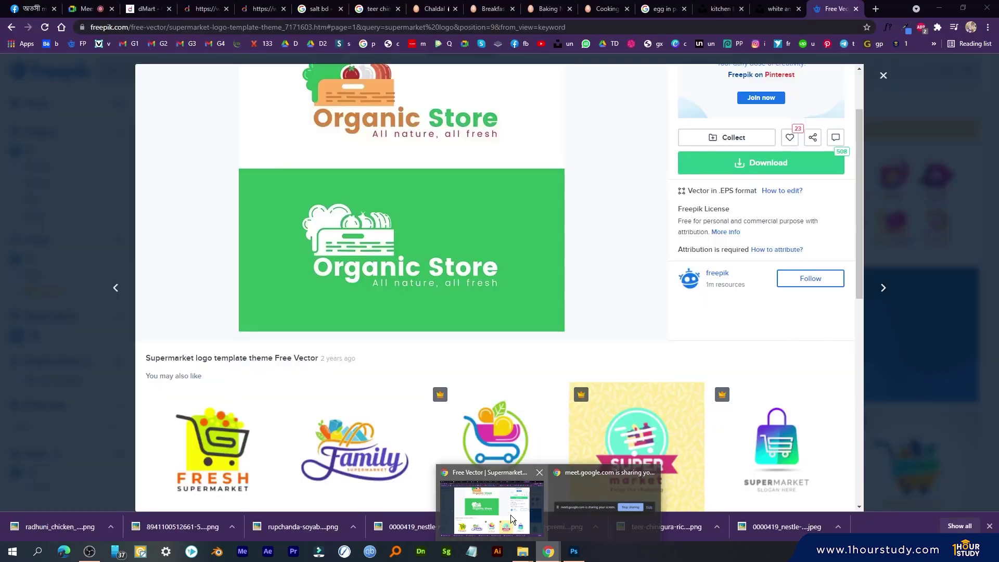
left_click(510, 514)
key("alt+Tab")
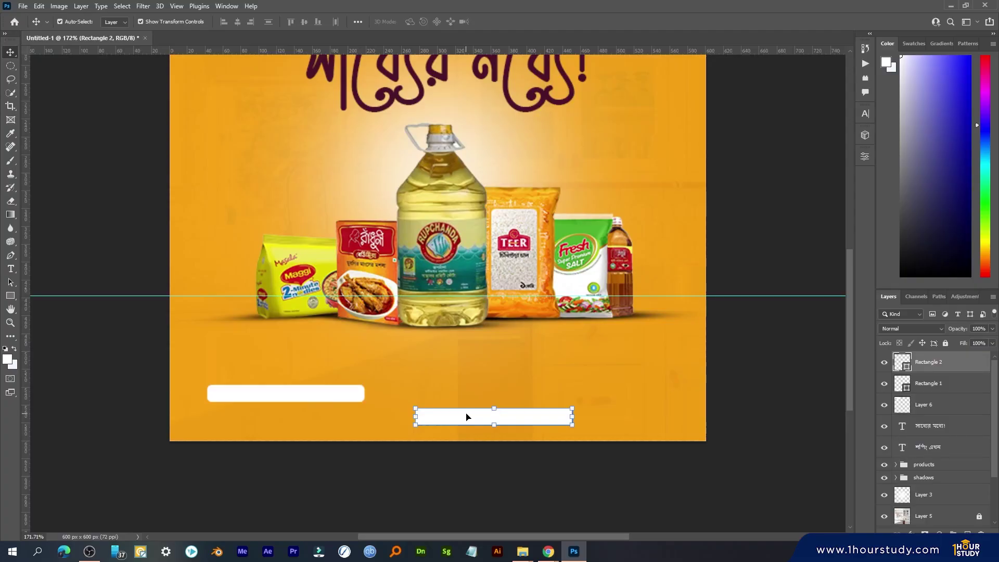
key("Delete")
left_click_drag(328, 404, 330, 413)
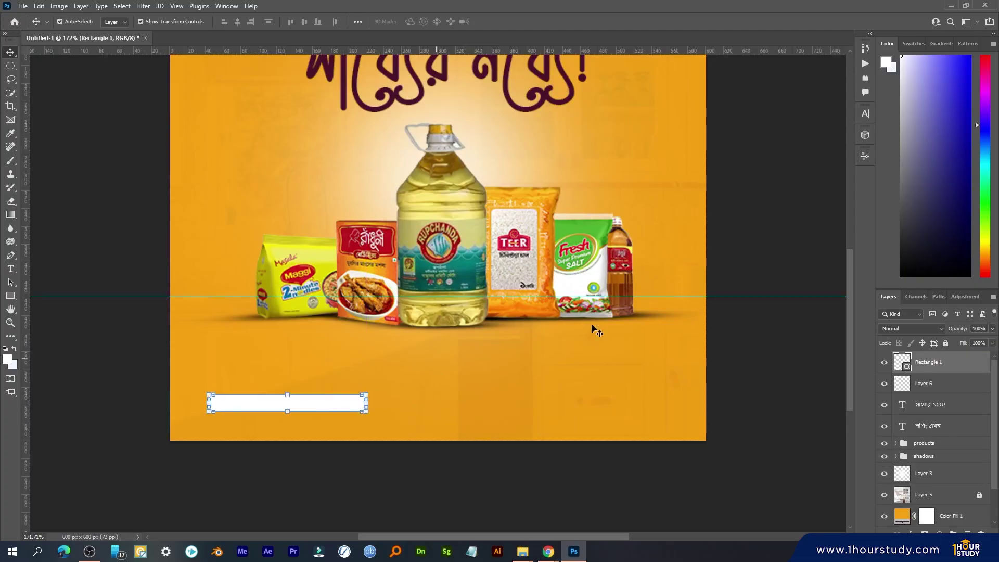
- Set the white bar's corner radius to 9.5 px and move the bar closer to the ad's lower-left corner
left_click(865, 156)
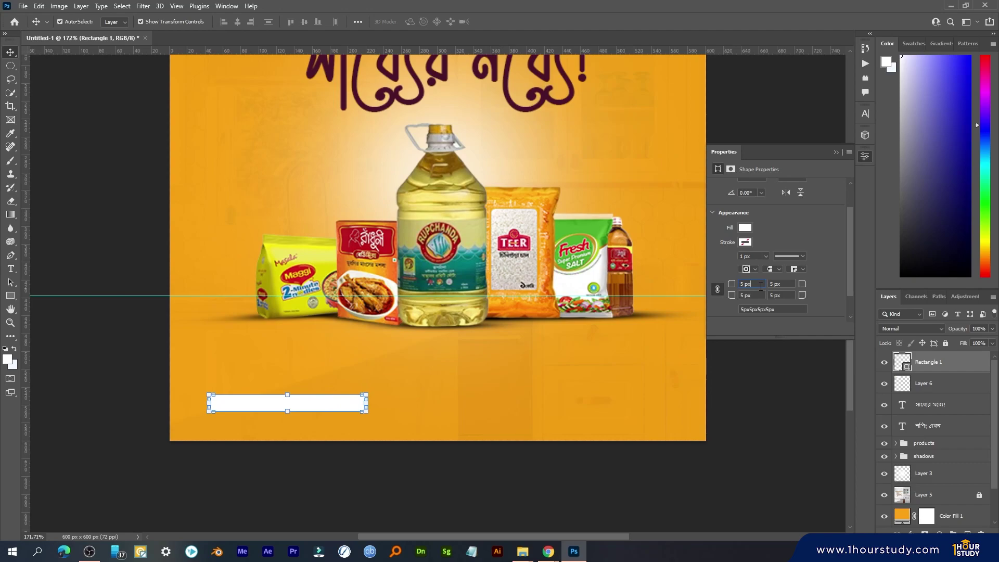
type("9.5")
key("Return")
left_click(543, 387)
left_click_drag(345, 404, 327, 419)
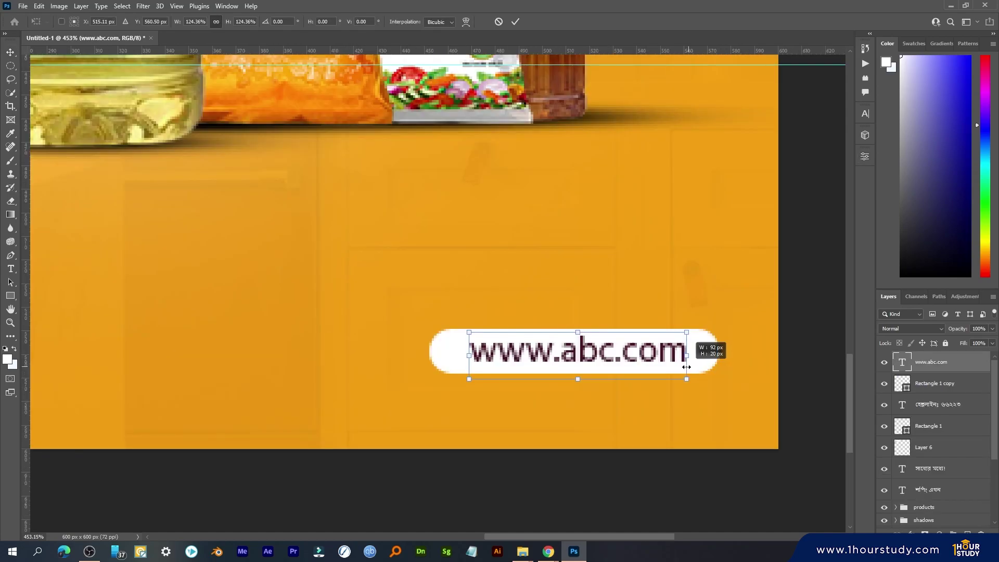
left_click_drag(687, 366, 657, 353)
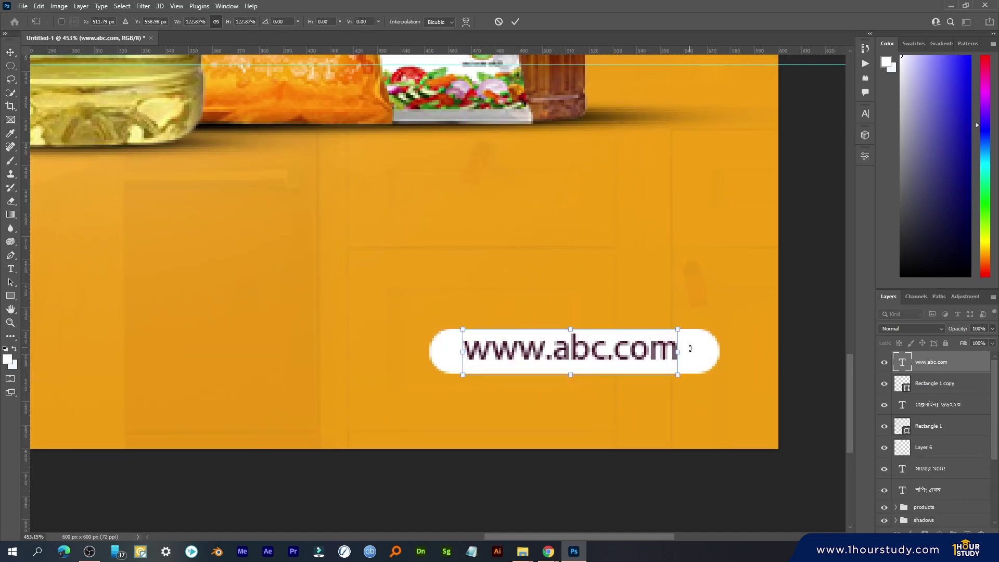
key("Down")
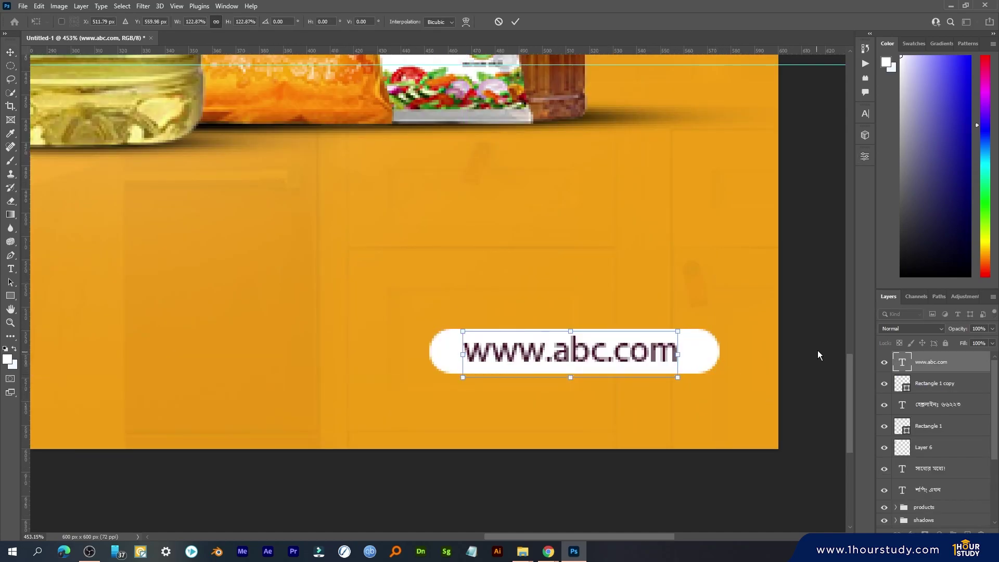
key("Return")
scroll(730, 261, "down", 7)
left_click(735, 267)
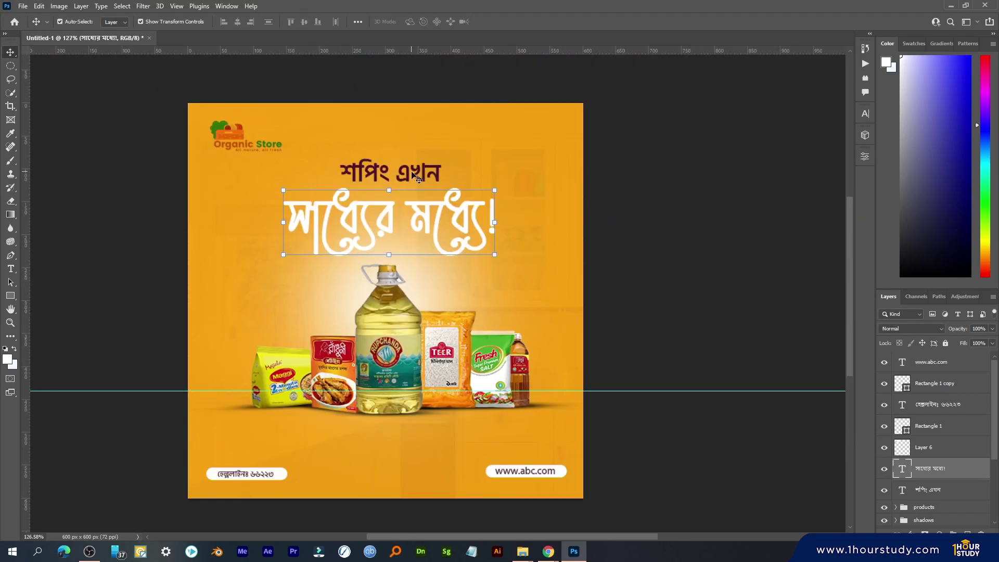
- Recolour the headline with its lower line "সাধ্যের মধ্যে!" in white and its upper line "শপিং এখন" in black
double_click(414, 176)
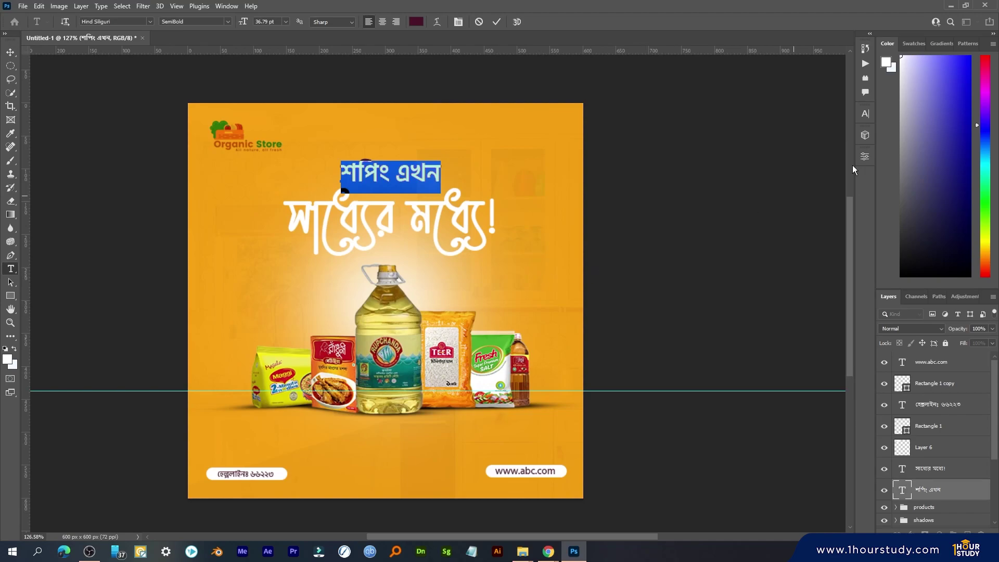
left_click_drag(927, 121, 784, 321)
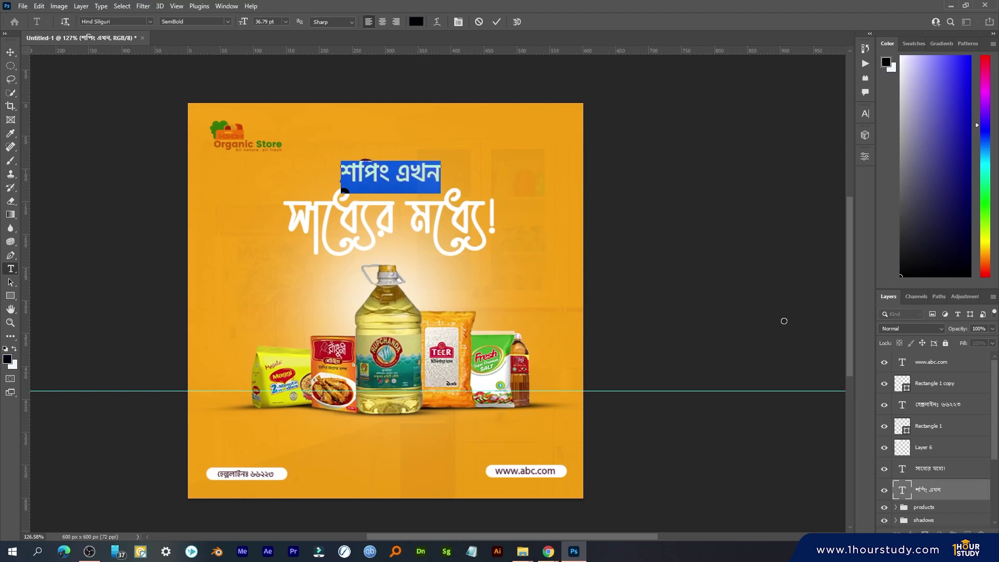
left_click(497, 22)
key("v")
- Rasterize the text layer of the lower headline line "সাধ্যের মধ্যে!"
key("alt+bracketright")
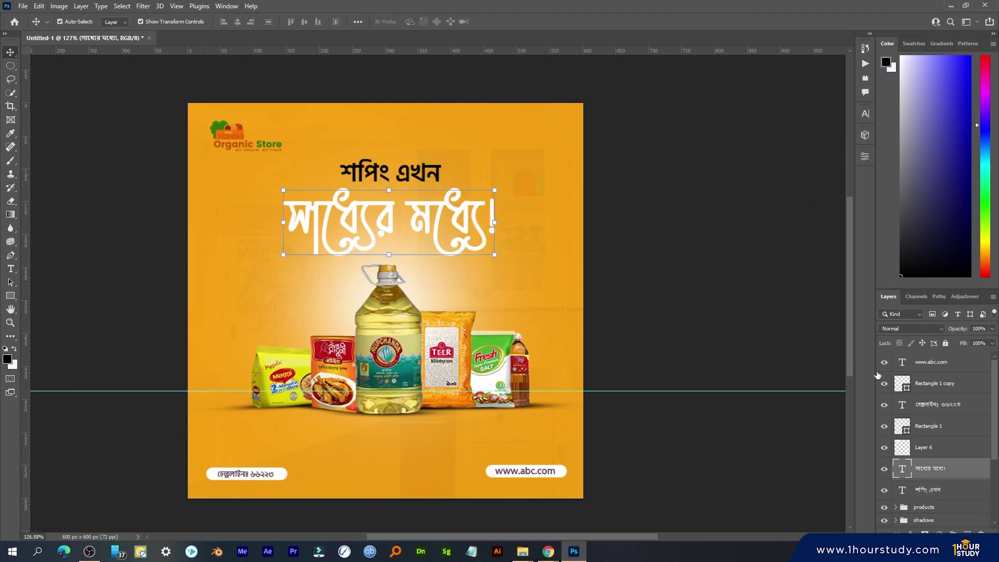
right_click(961, 473)
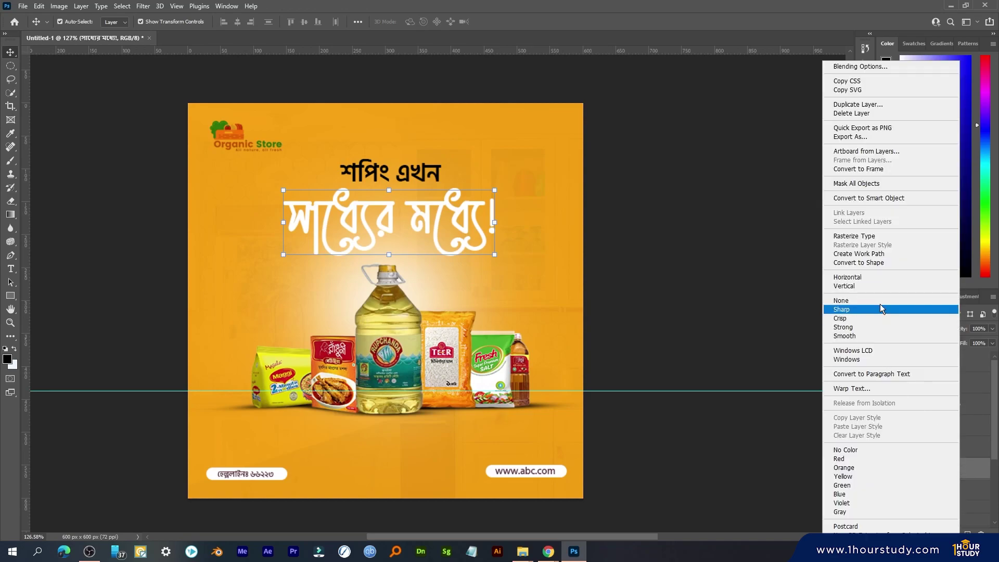
left_click(877, 237)
right_click(954, 474)
left_click(954, 474)
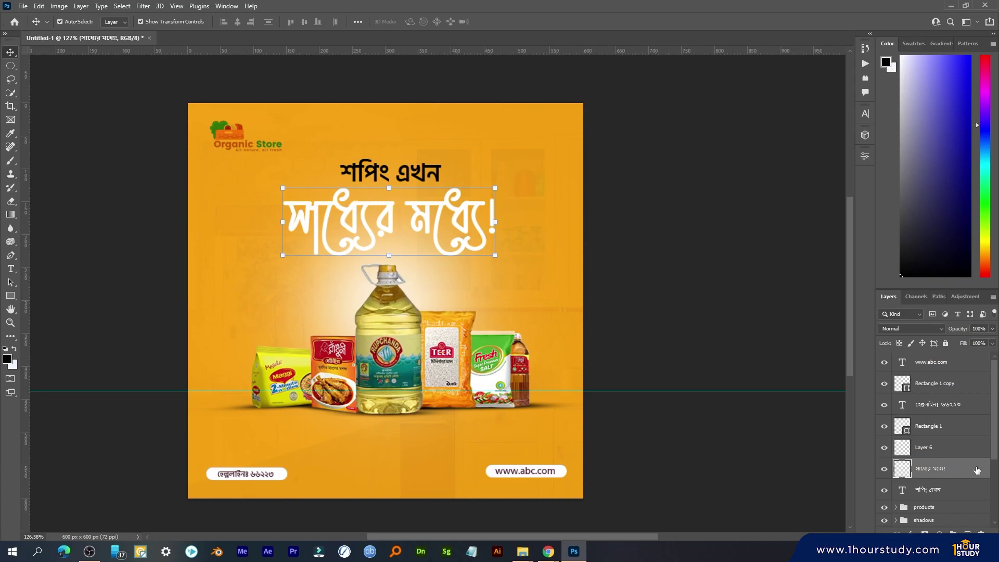
- Add an Outer Glow layer style to the rasterized lower headline line and apply it
double_click(976, 471)
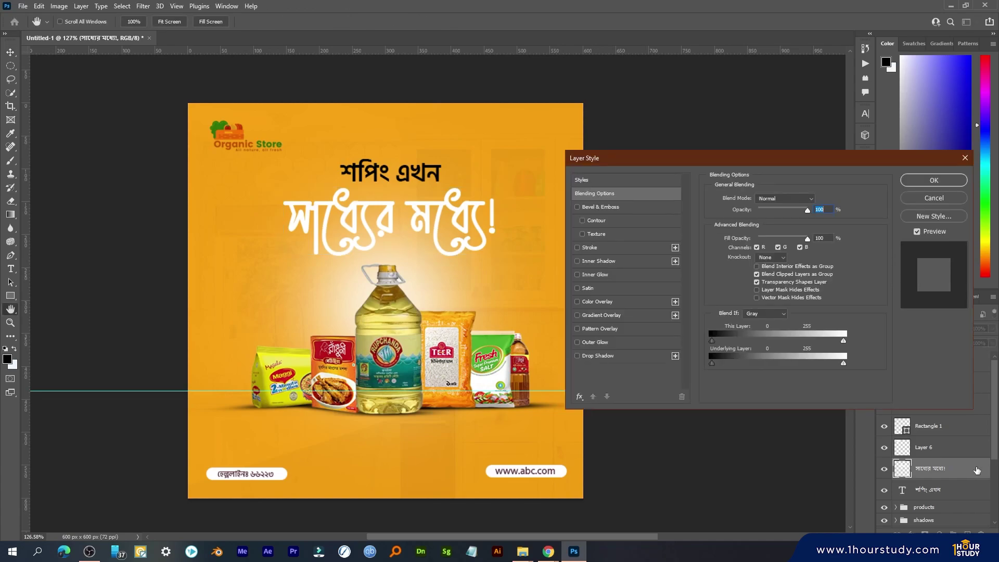
left_click(581, 343)
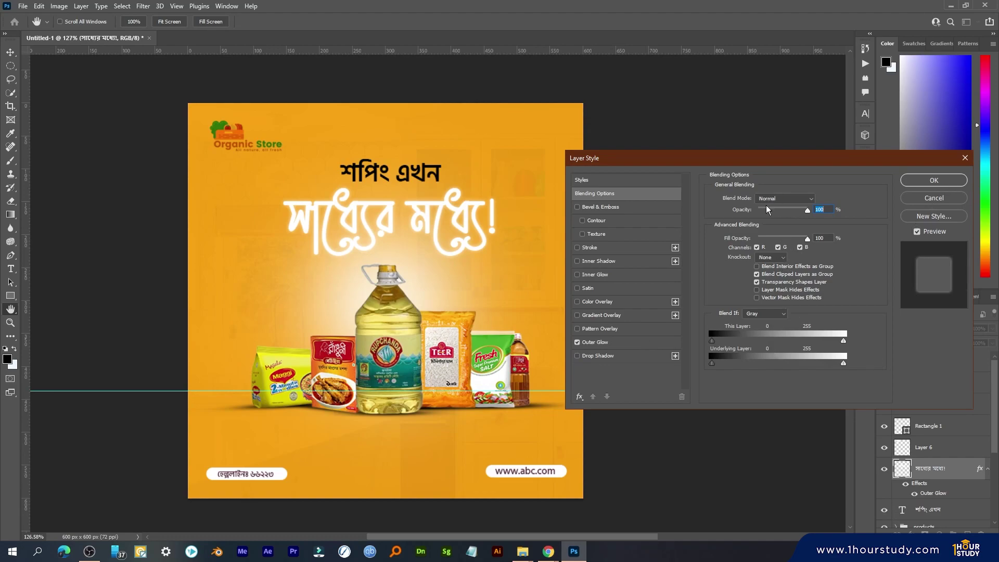
left_click(934, 179)
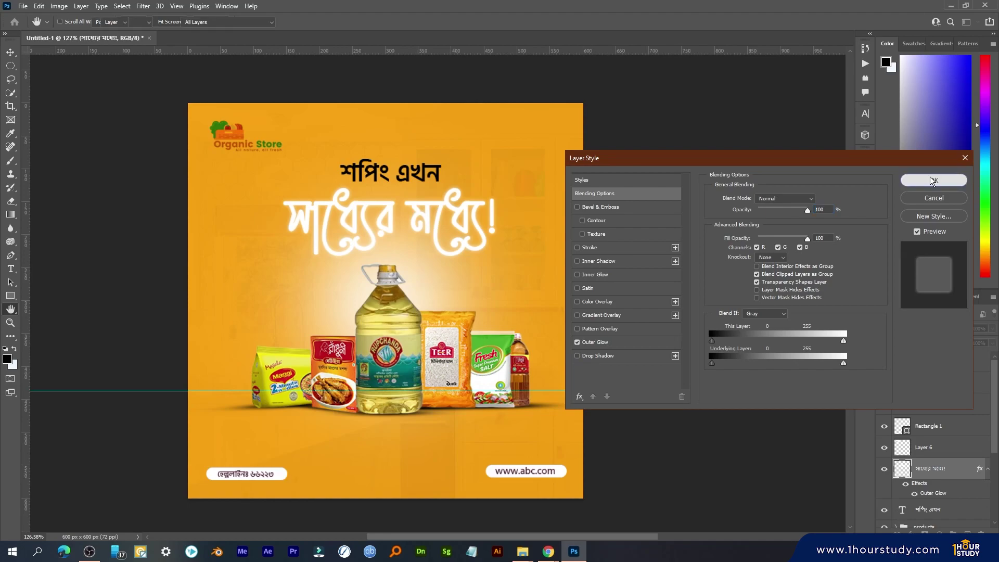